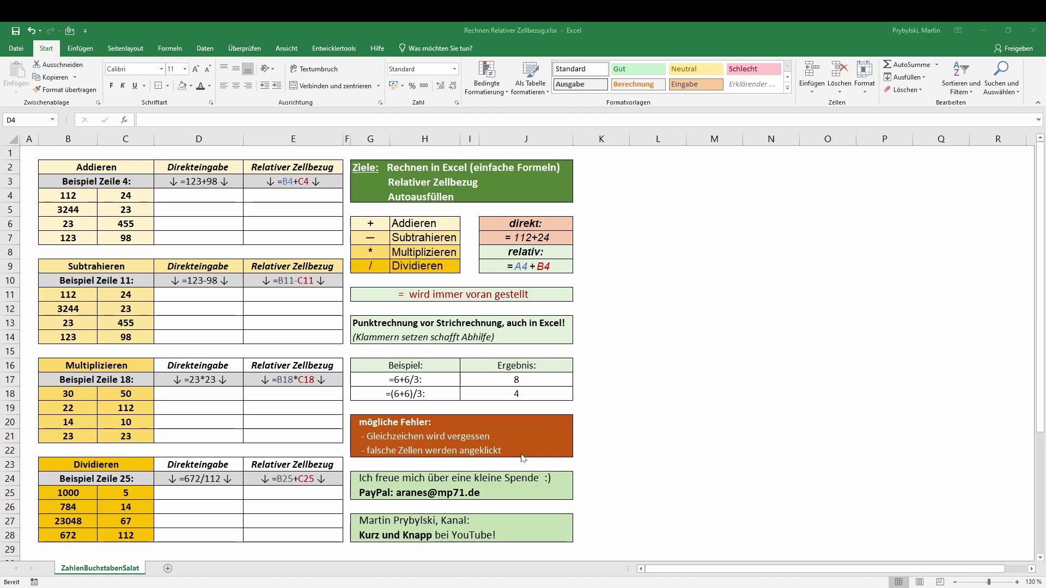
Enter =112+24 in D4 so it shows 136, then begin the =3244+2 formula in D5
click(220, 193)
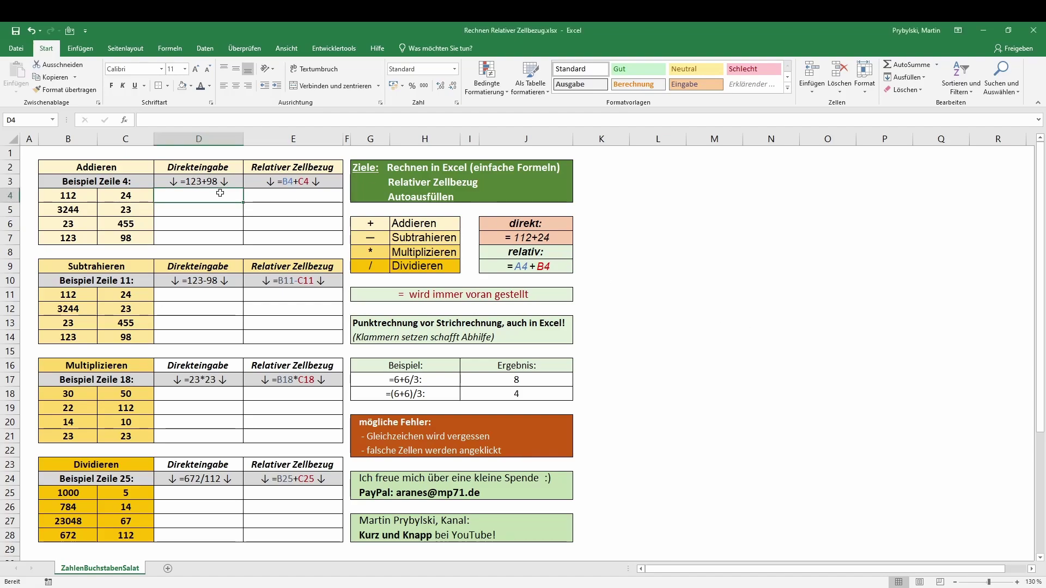
text(=)
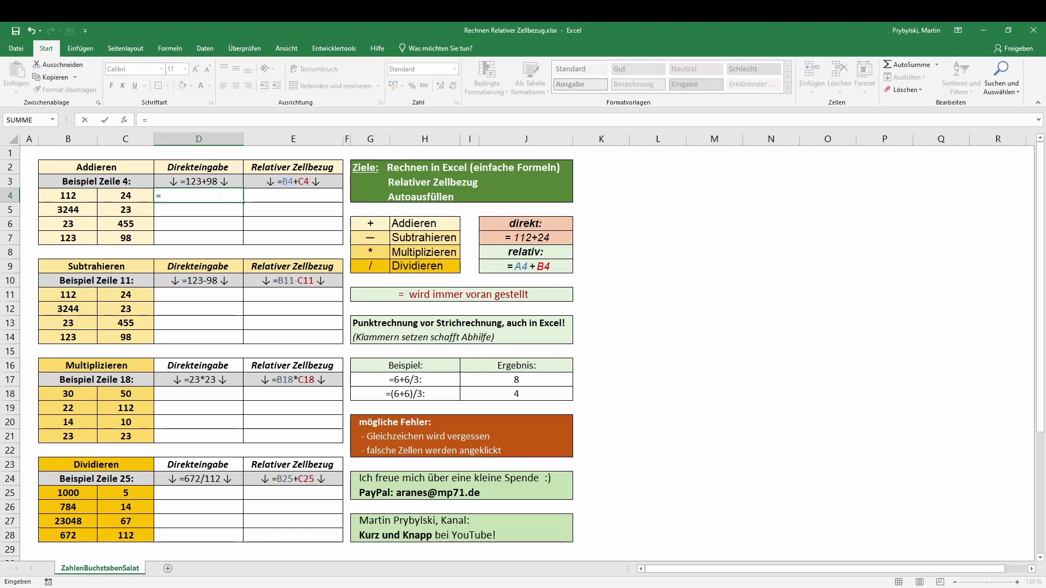
text(112)
text(+)
text(24)
key(Return)
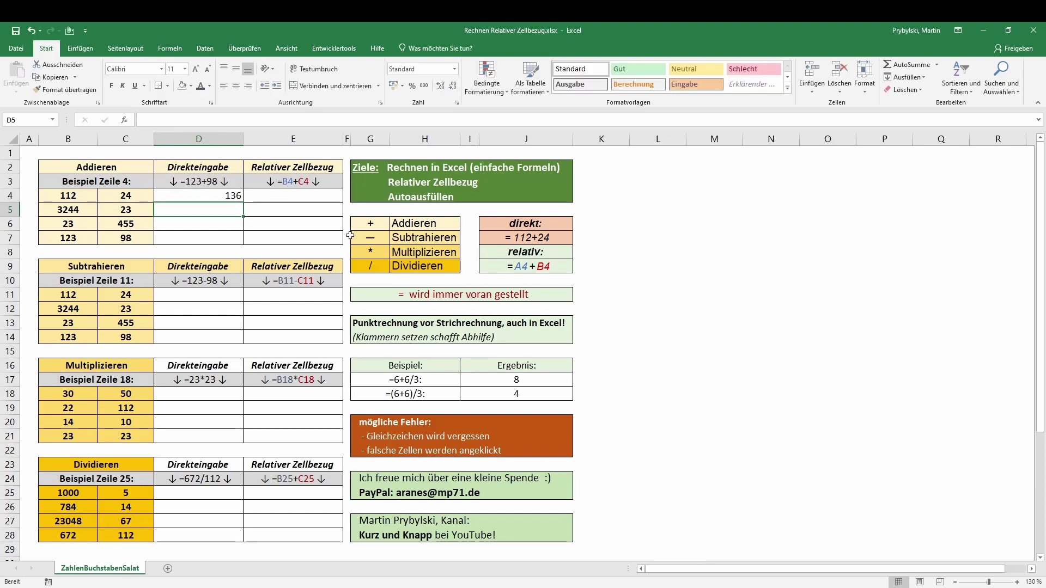
Enter direct formulas =3244+23, =23+455 and =123+98 in D5–D7
text(=32)
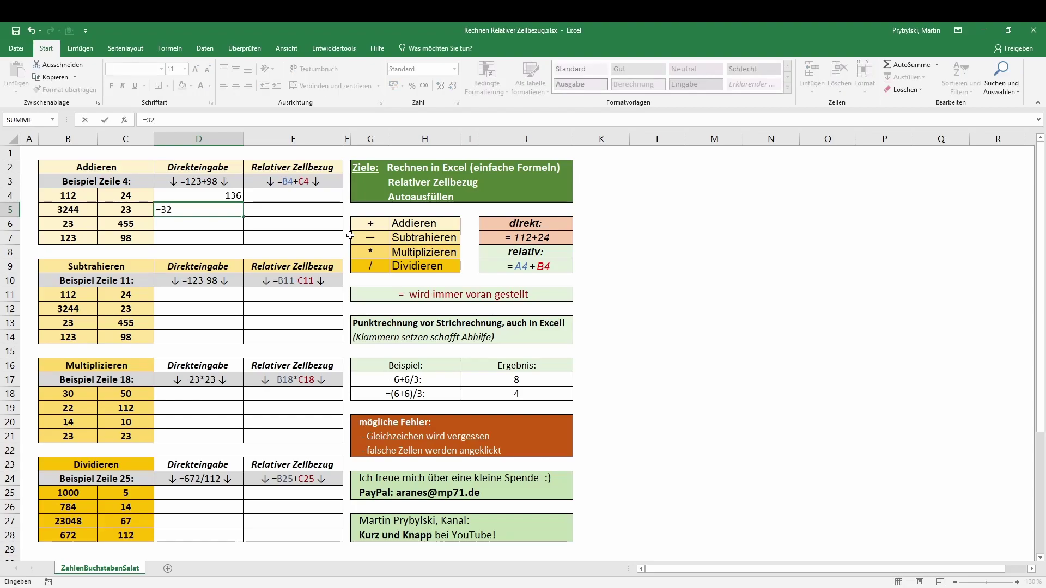
Enter =112+24 in D4 so it shows 136, then begin the =3244+2 formula in D5
Enter direct formulas =3244+23, =23+455 and =123+98 in D5–D7
text(44+)
text(23)
key(Return)
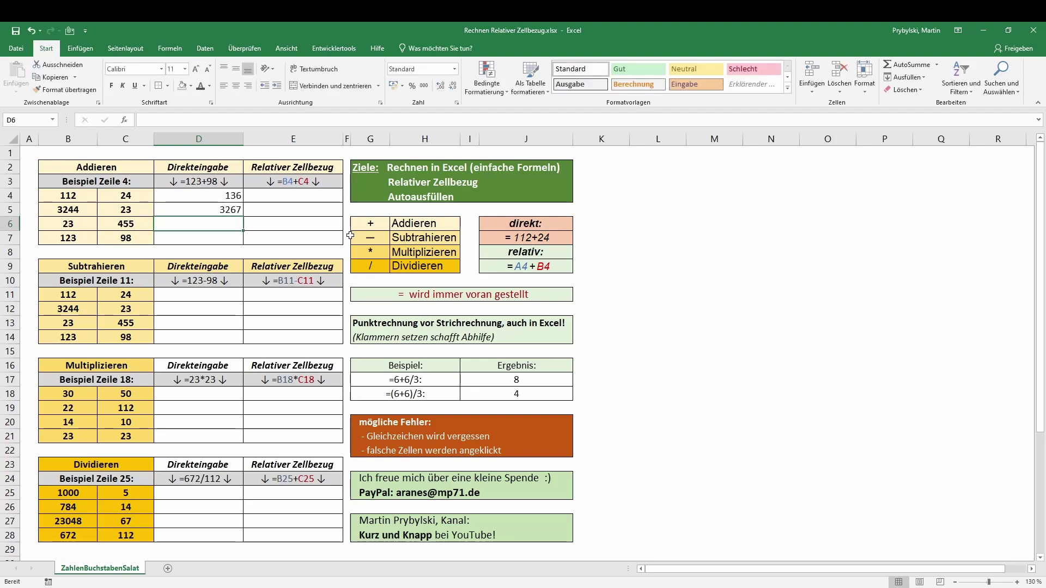
text(=23+)
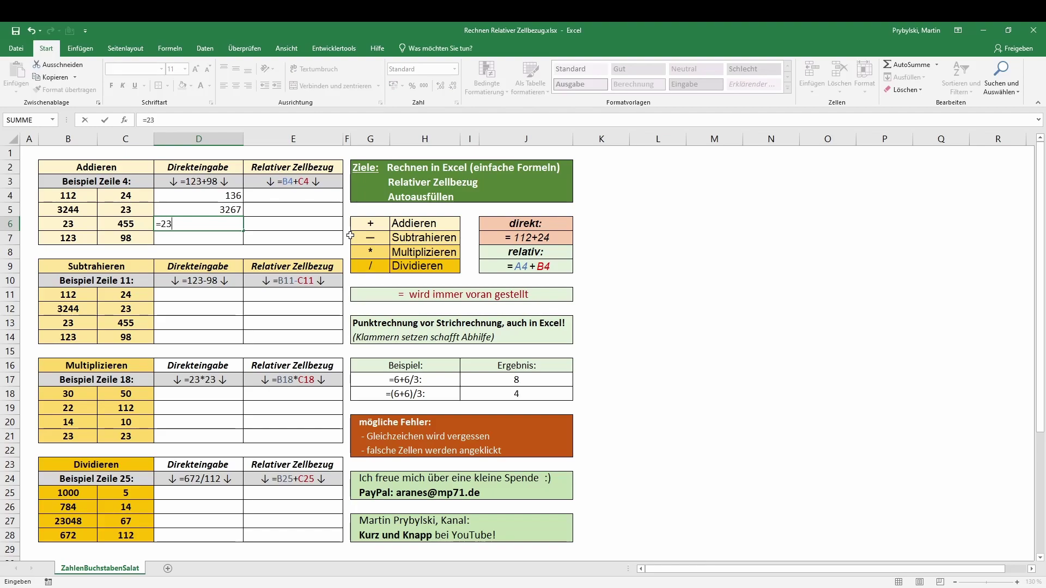
text(4)
text(55)
key(Return)
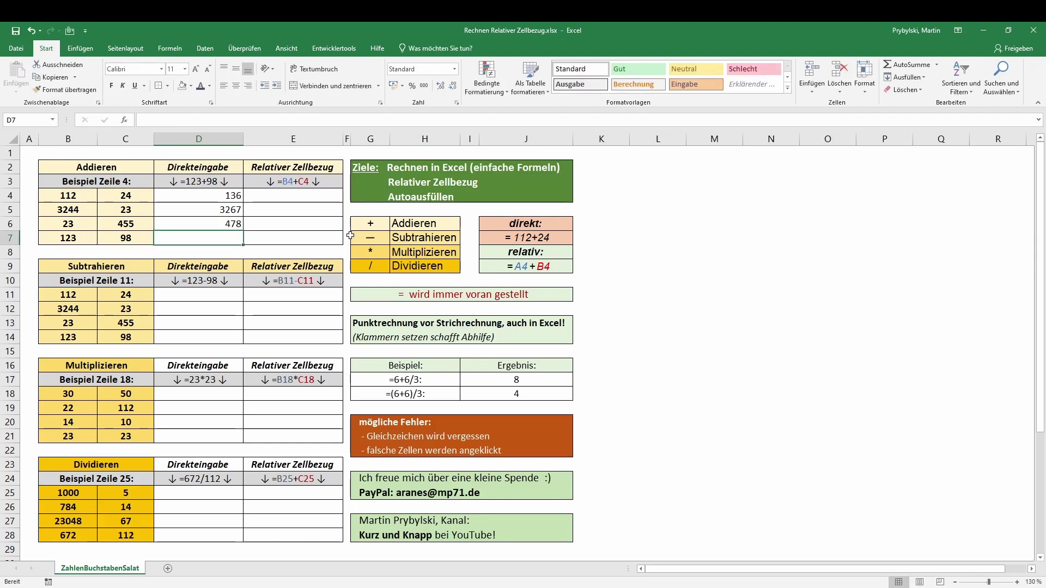
text(=123)
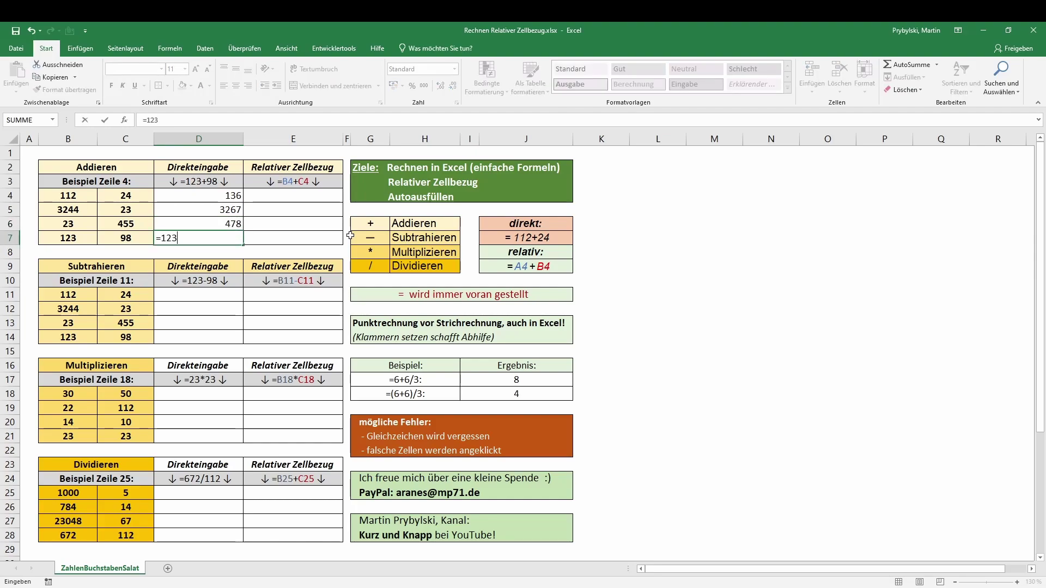
text(+98)
key(Return)
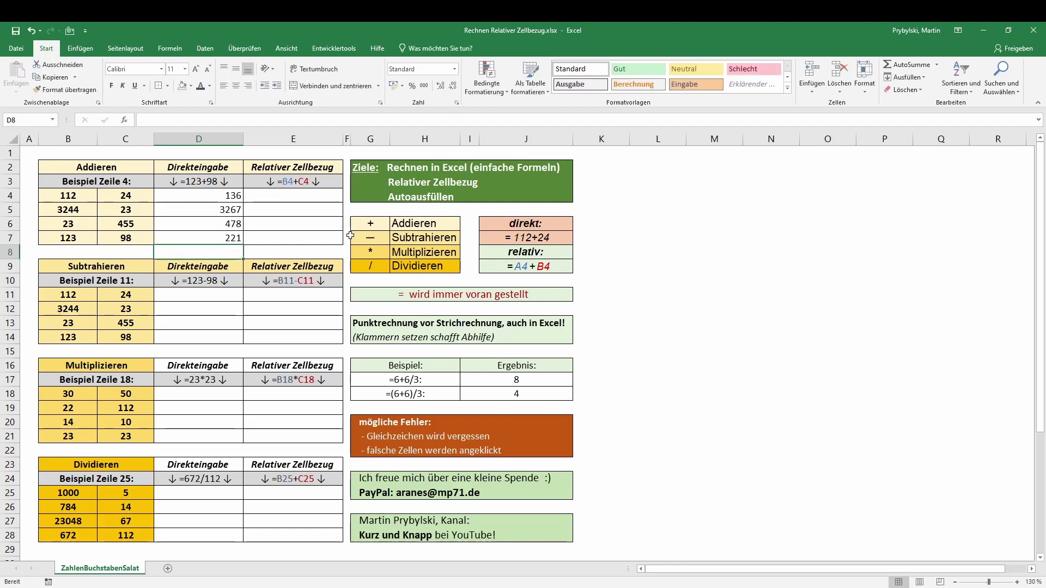
Enter =112-24 and =3244-23 in D11–D12, giving 88 and 3221
click(215, 295)
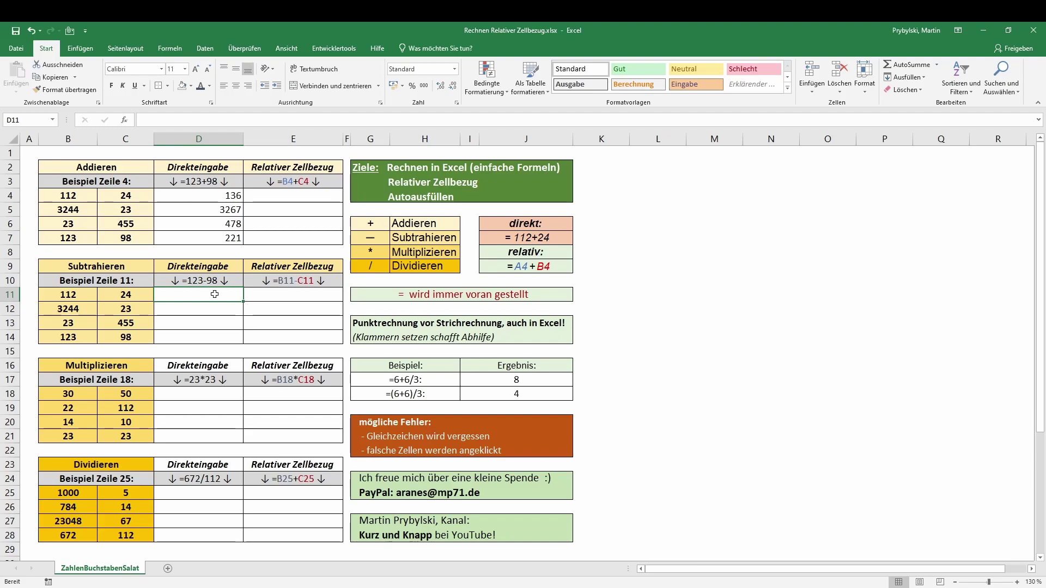
text(=)
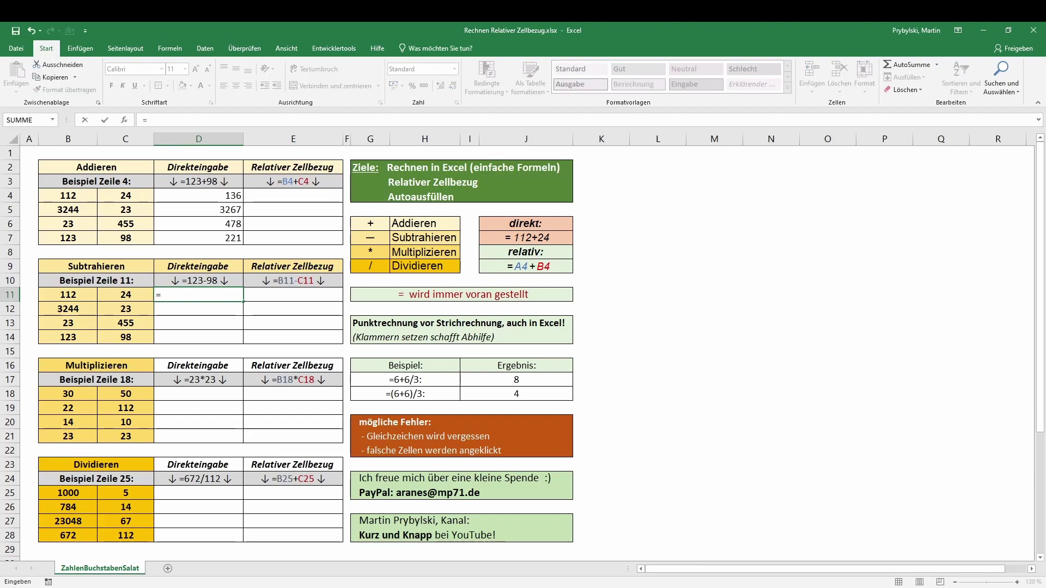
text(112-)
text(24)
key(Return)
text(=)
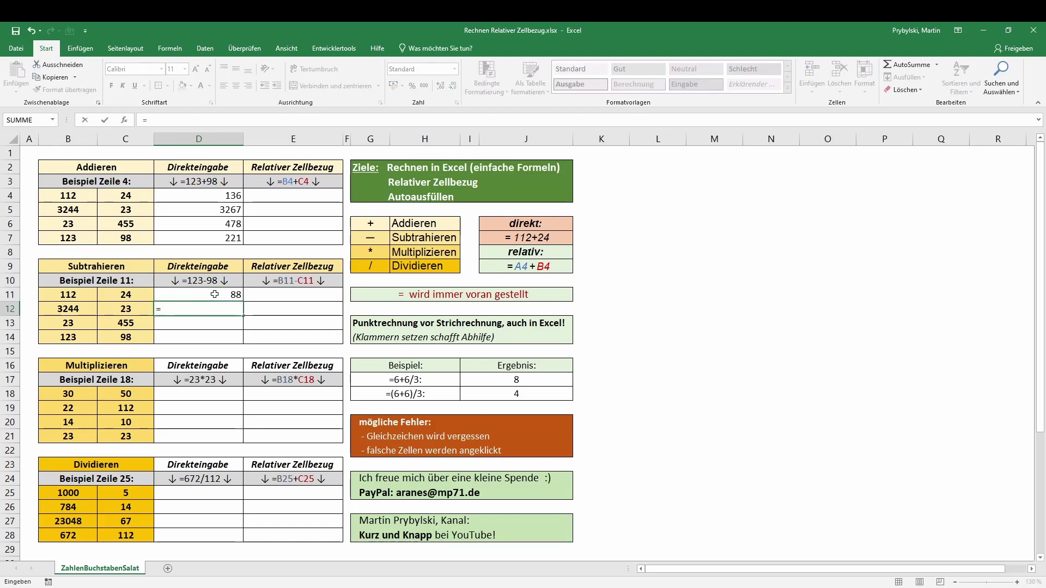
text(3244)
text(-)
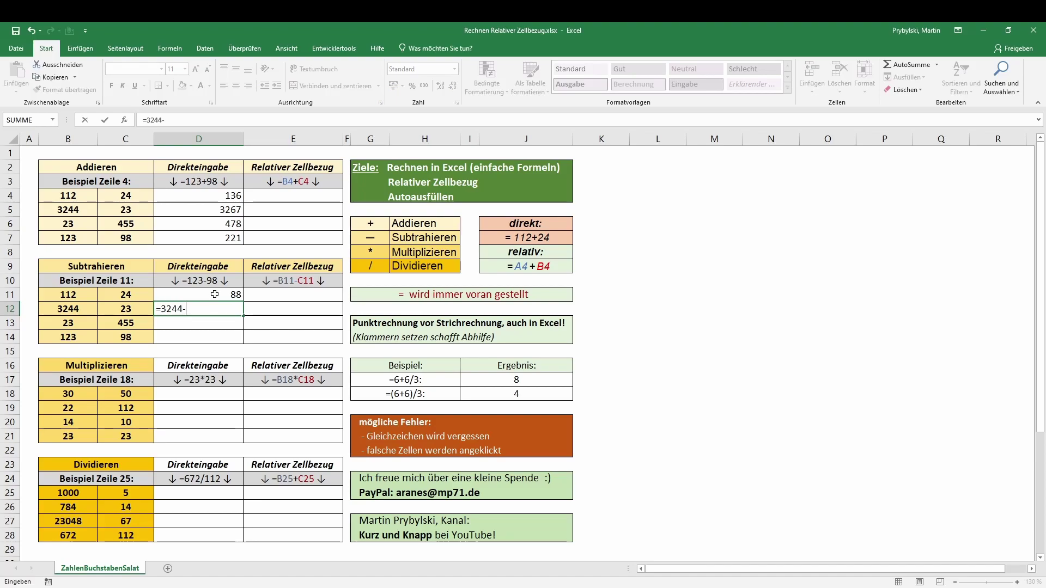
text(23)
key(Return)
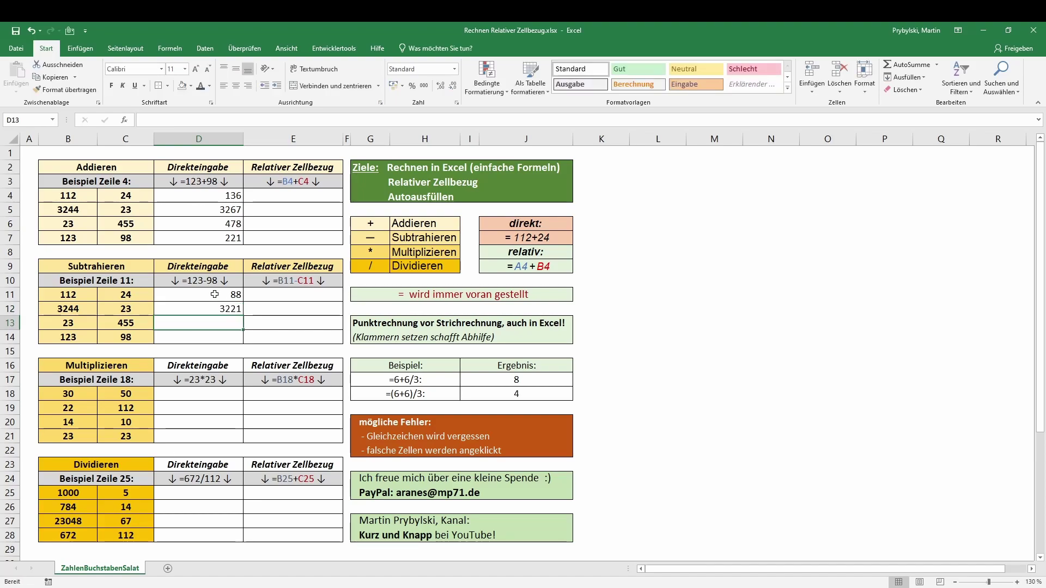
Enter =30*50 and =22*112 in D18–D19, giving 1500 and 2464
click(193, 394)
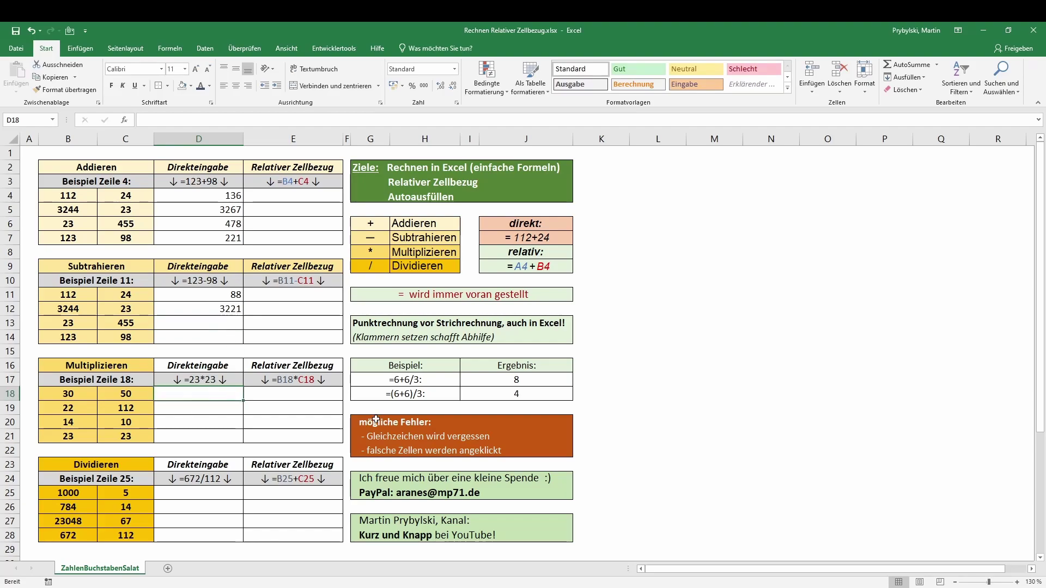
text(=30*50)
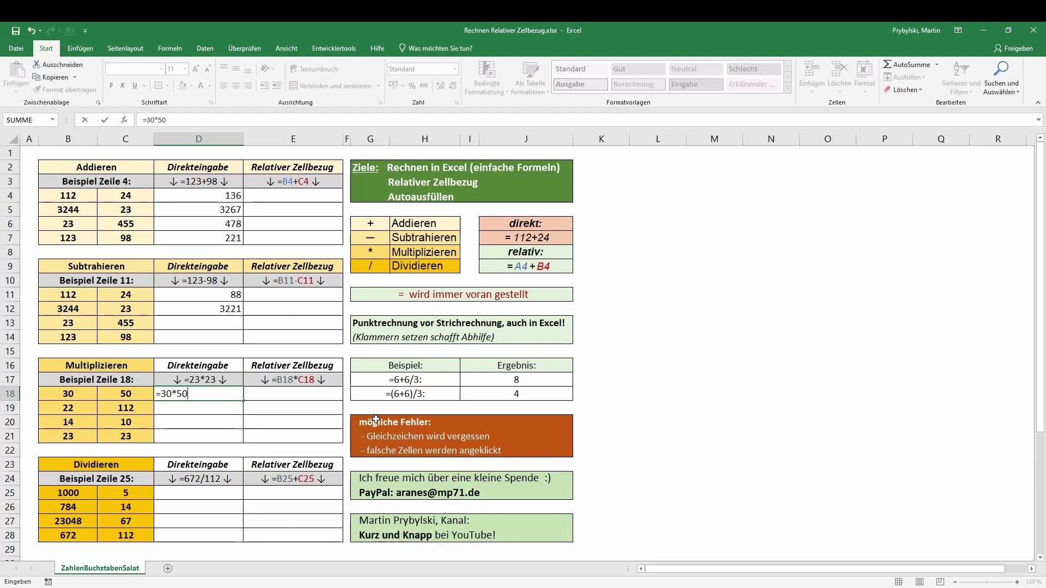
key(Return)
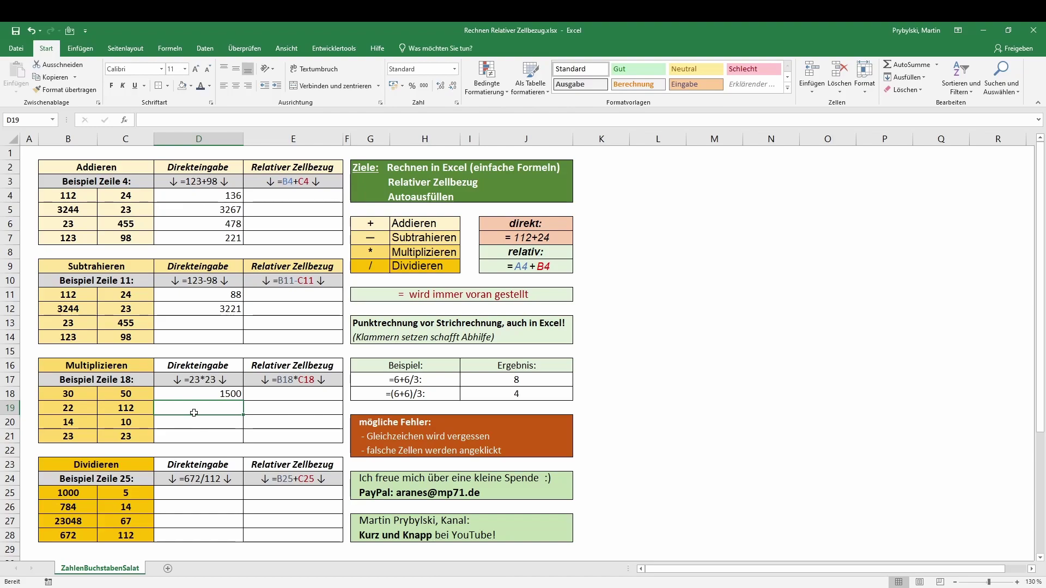
text(=22)
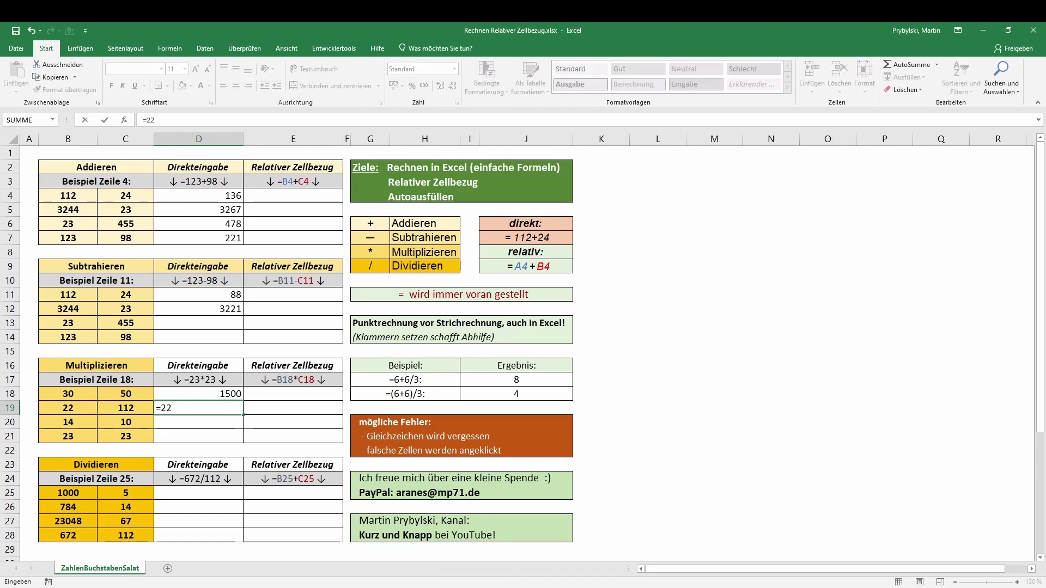
text(*112)
key(Return)
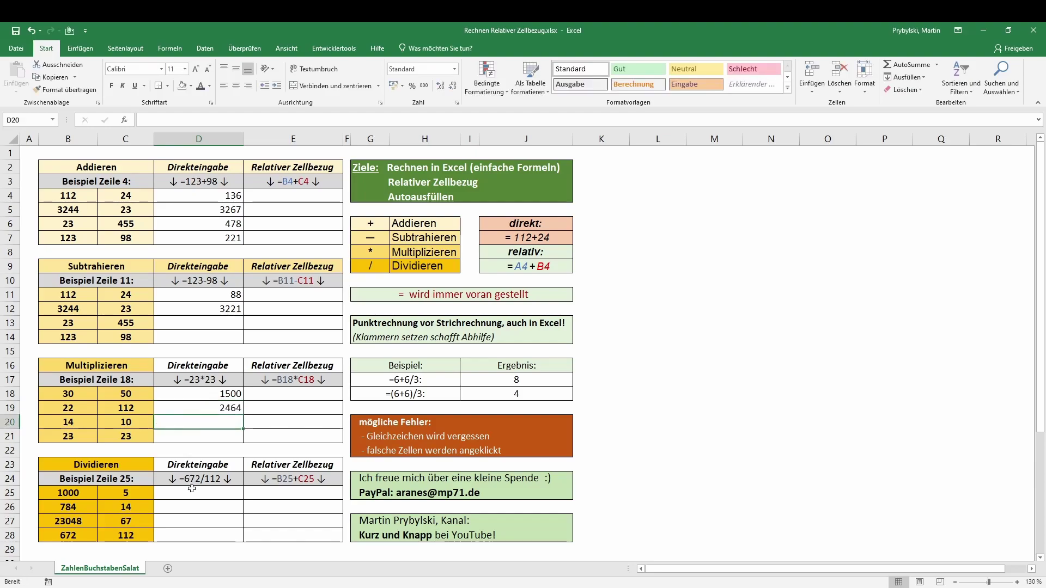
Enter =1000/5 and =784/14 in D25–D26, giving 200 and 56
click(189, 493)
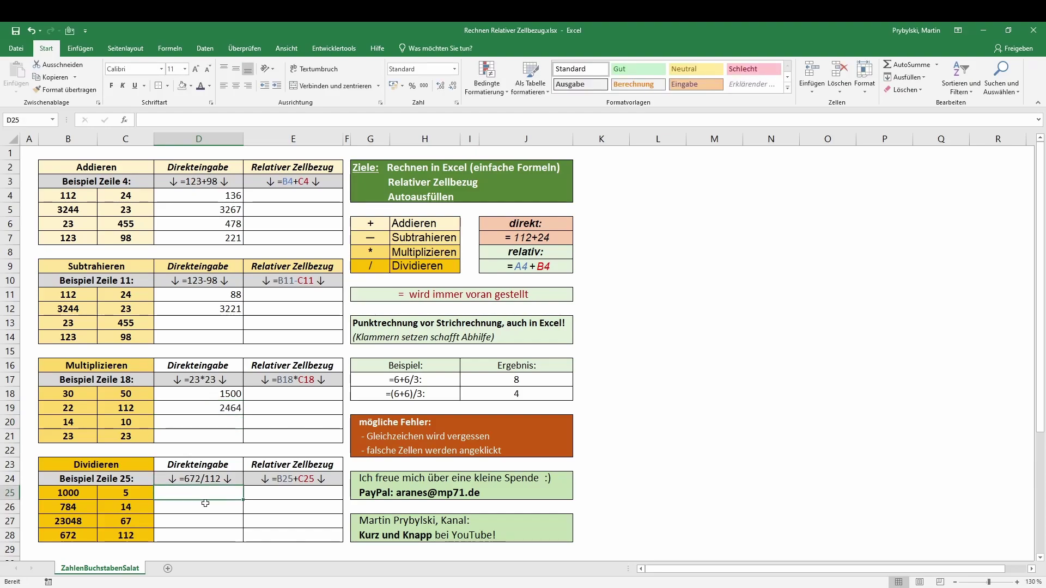
text(=)
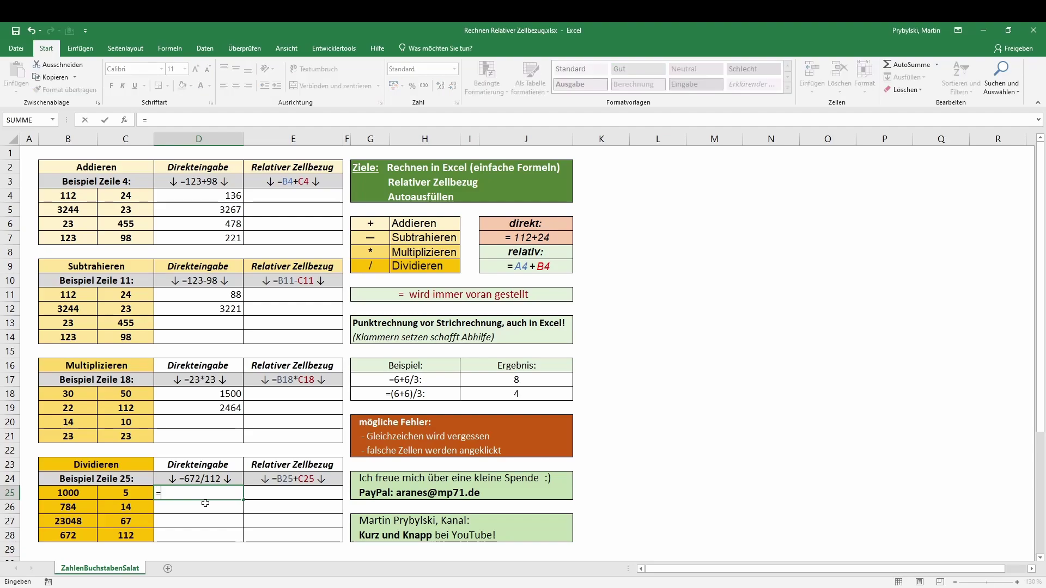
text(1000)
text(/5)
key(Return)
text(=)
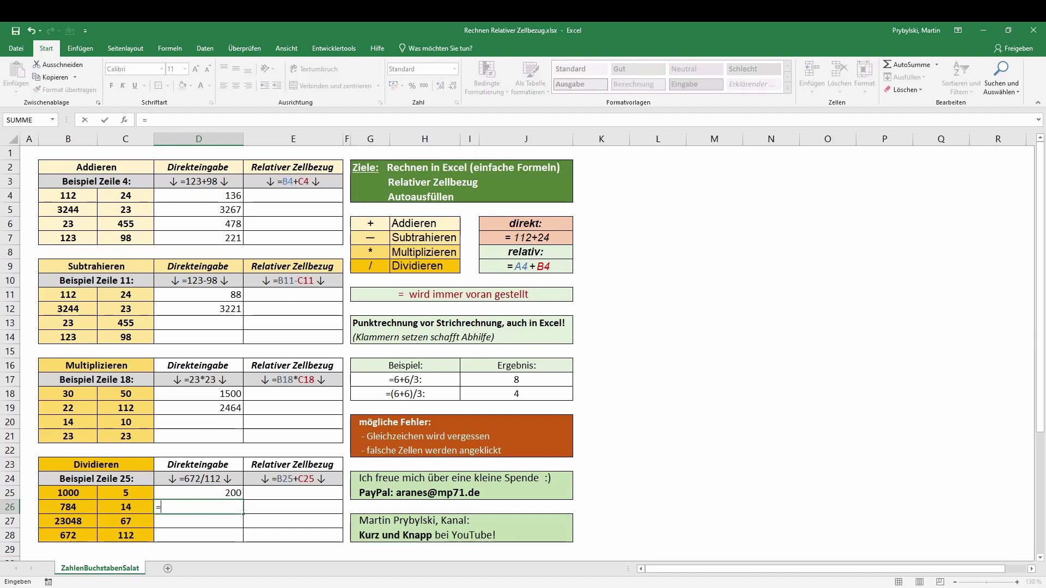
text(7)
text(84)
text(/14)
key(Return)
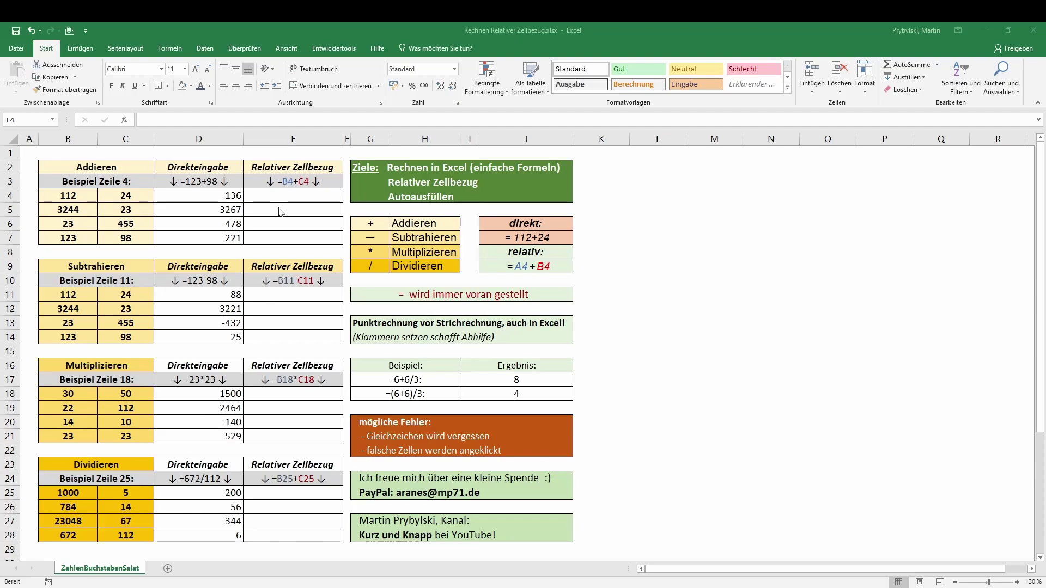
Build =B4+C4 in E4 to get 136, then select D4 to compare its =112+24
click(295, 198)
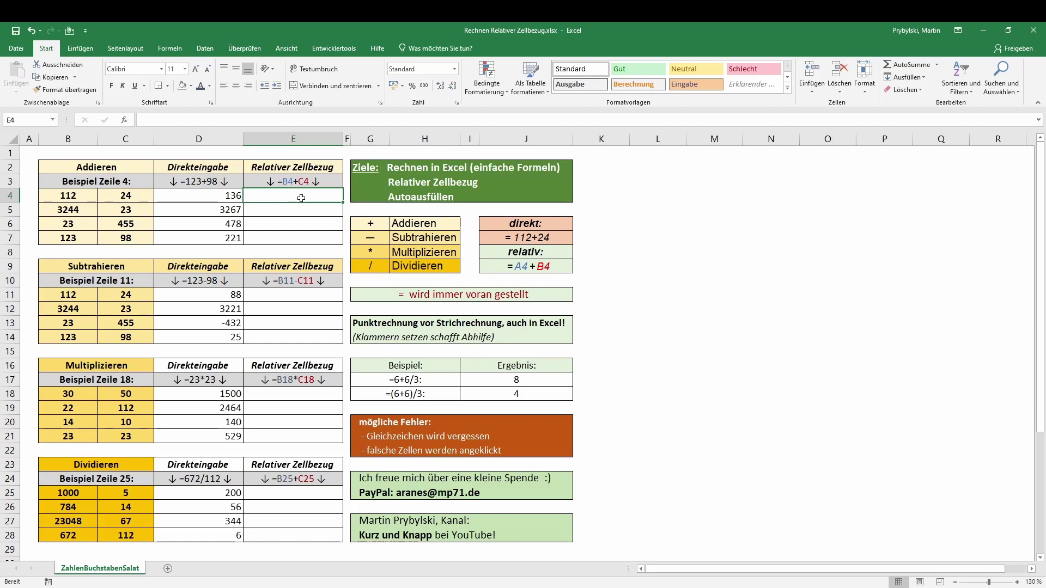
text(=)
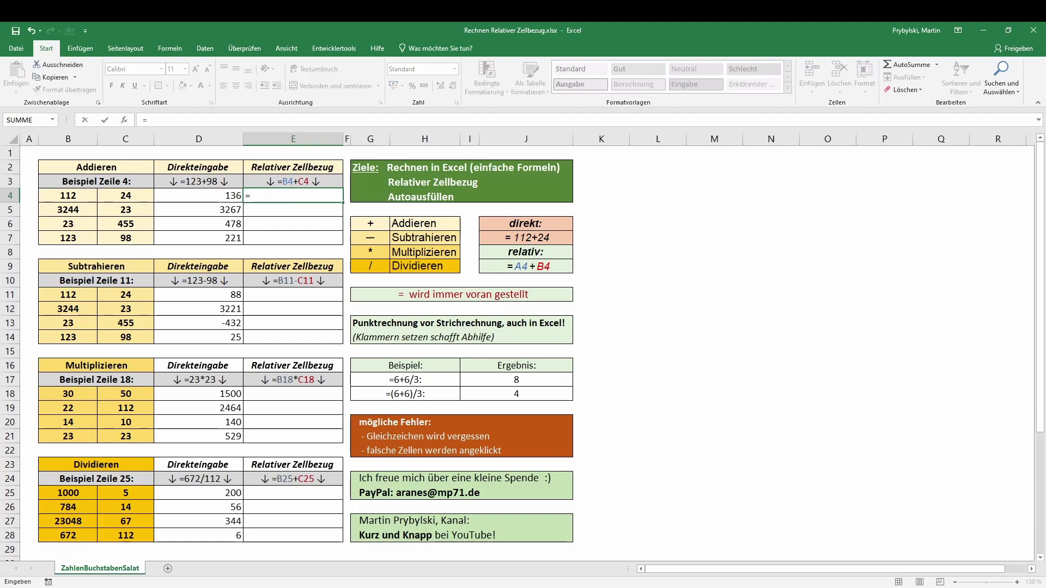
click(72, 194)
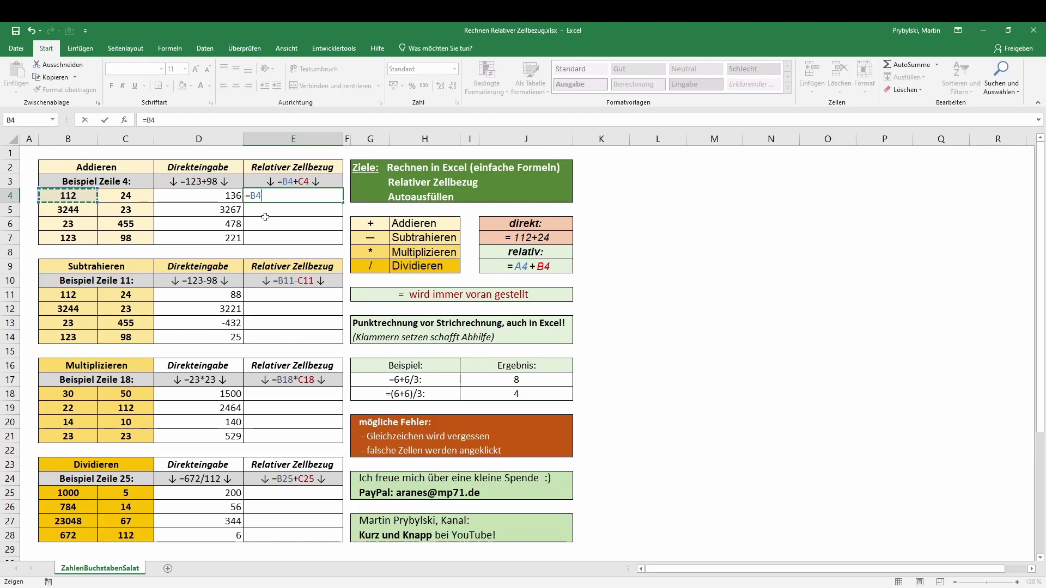
text(+)
click(144, 199)
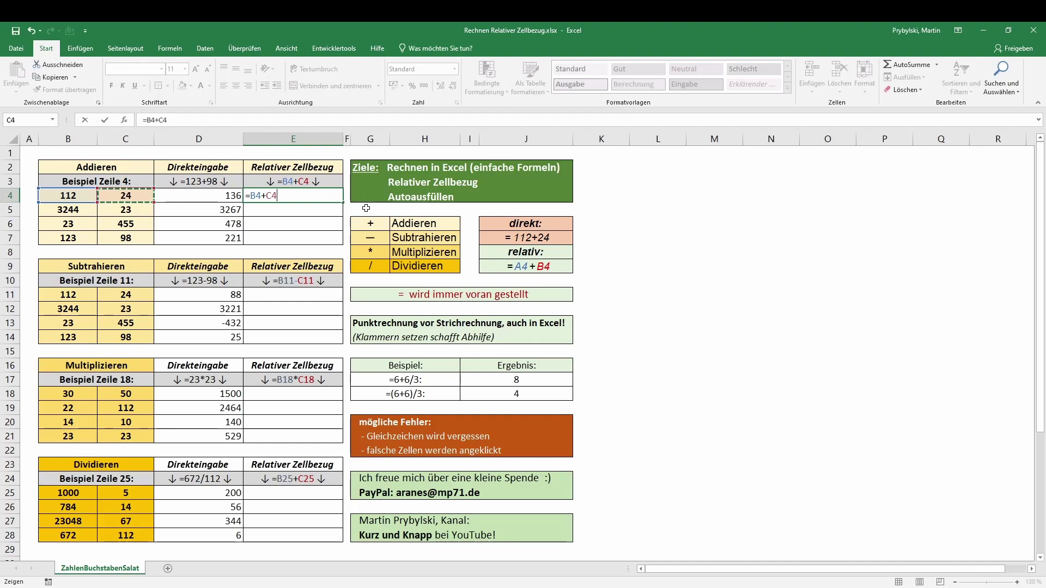
key(Return)
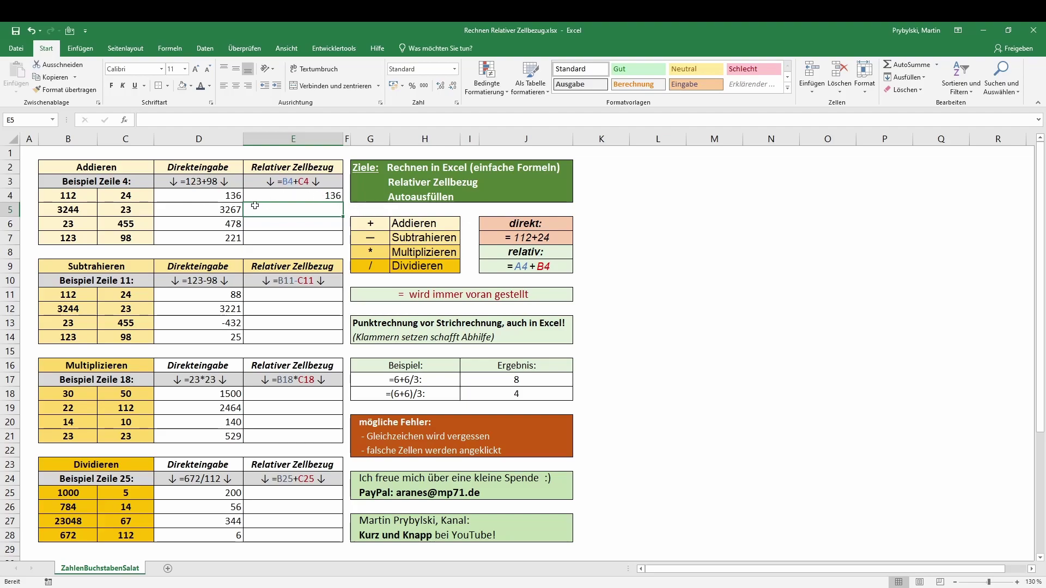
click(228, 198)
click(284, 211)
text(=)
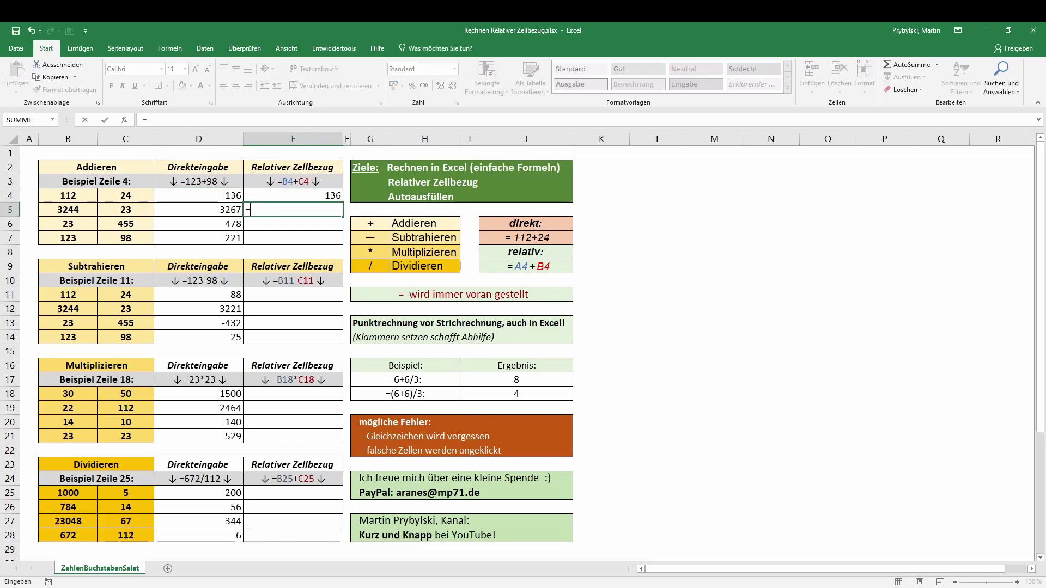
click(76, 210)
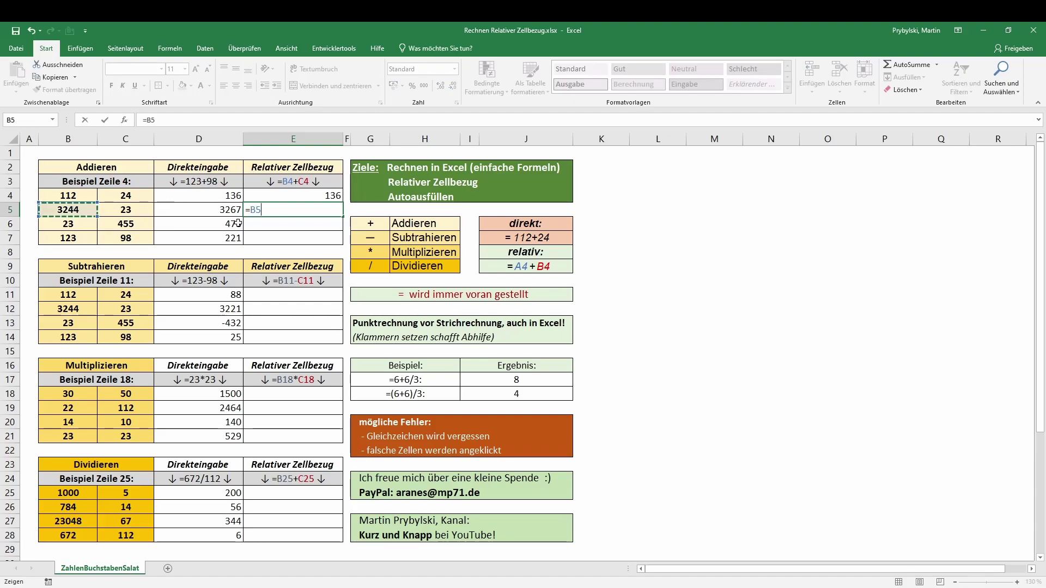
text(+)
click(135, 209)
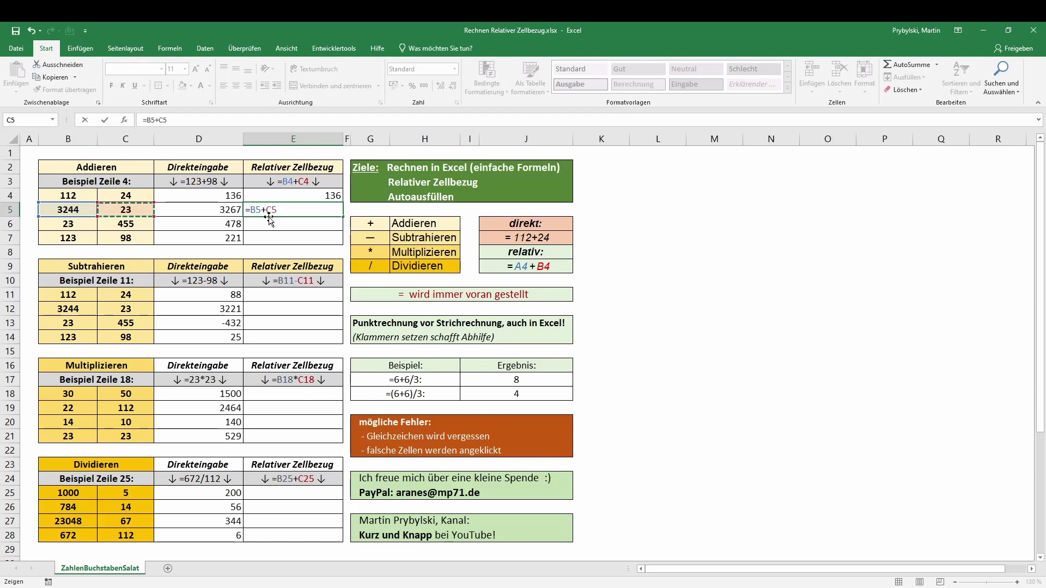
click(437, 267)
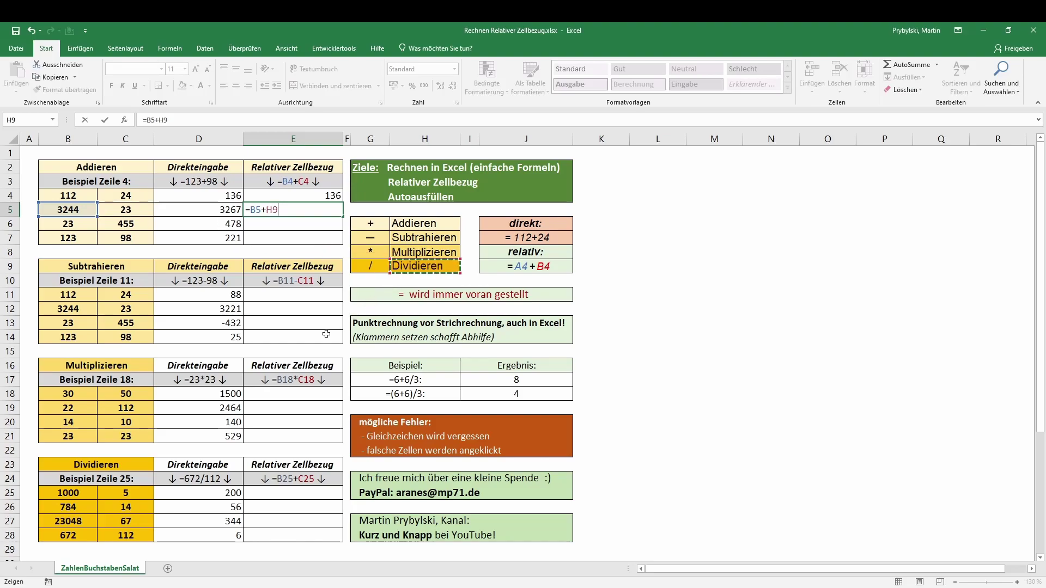
click(293, 351)
click(639, 269)
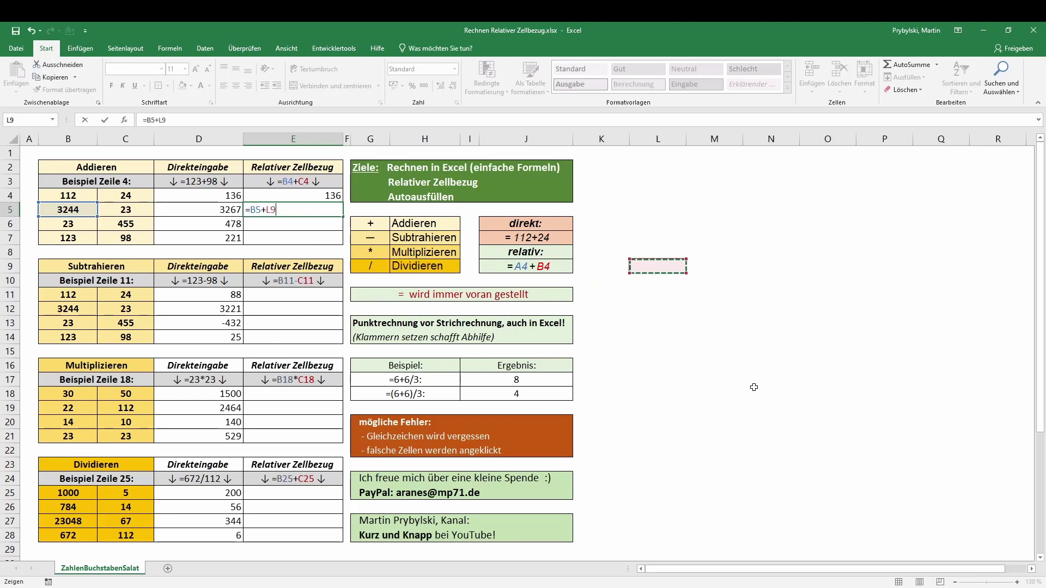
click(771, 393)
click(463, 439)
click(284, 436)
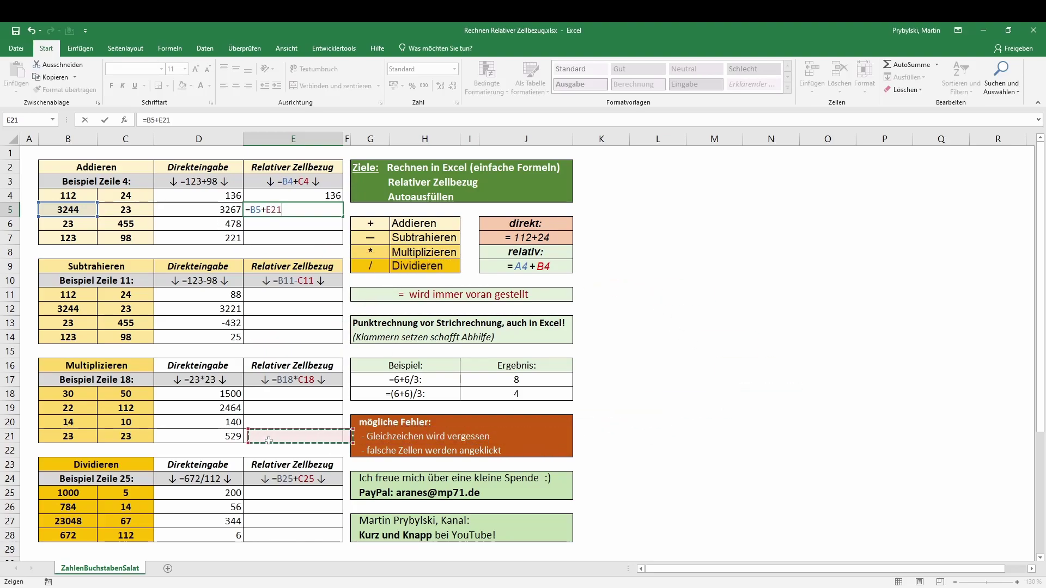
click(599, 365)
click(658, 351)
click(715, 294)
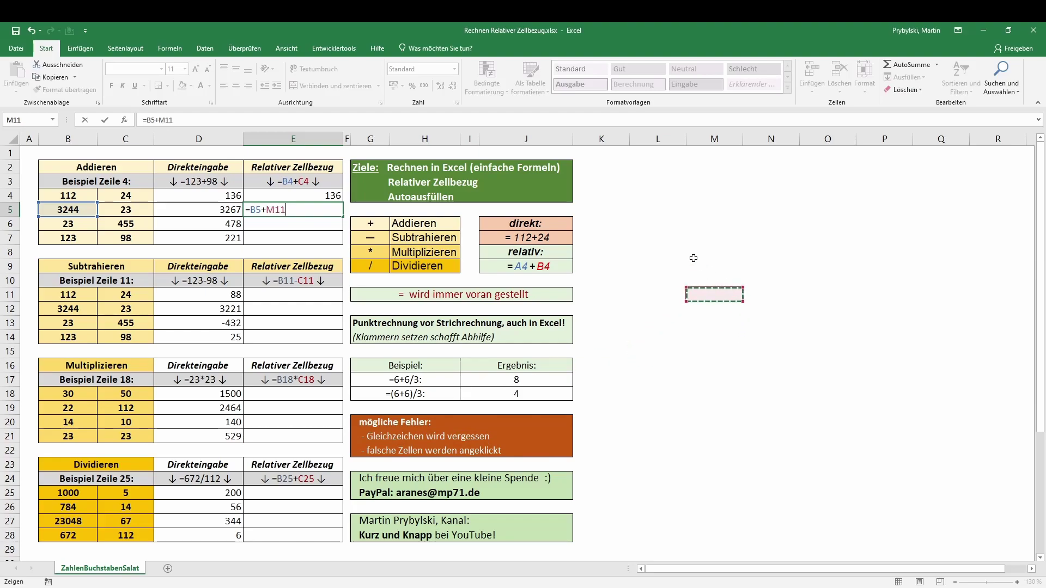
click(658, 224)
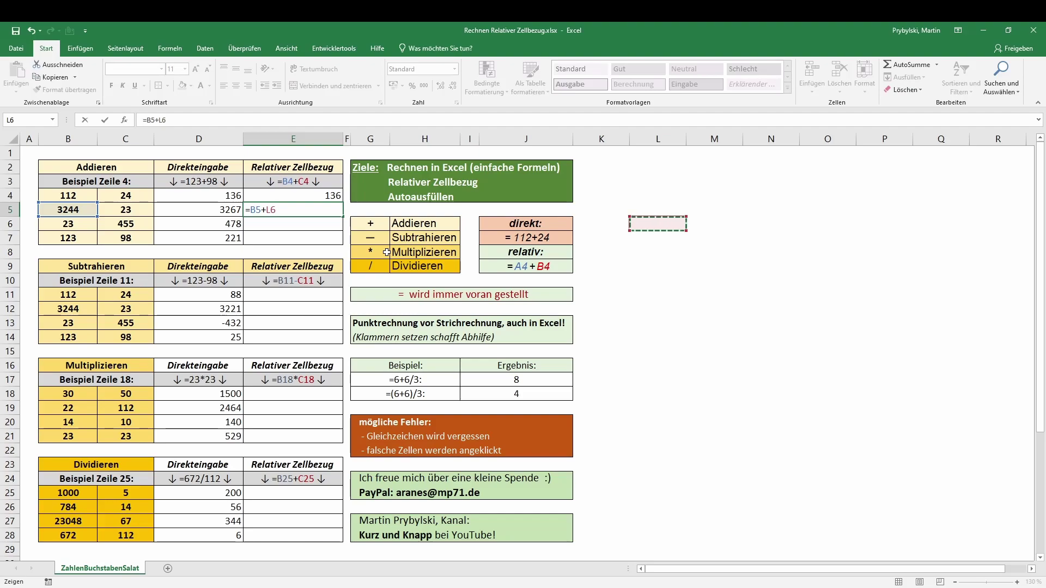
key(Return)
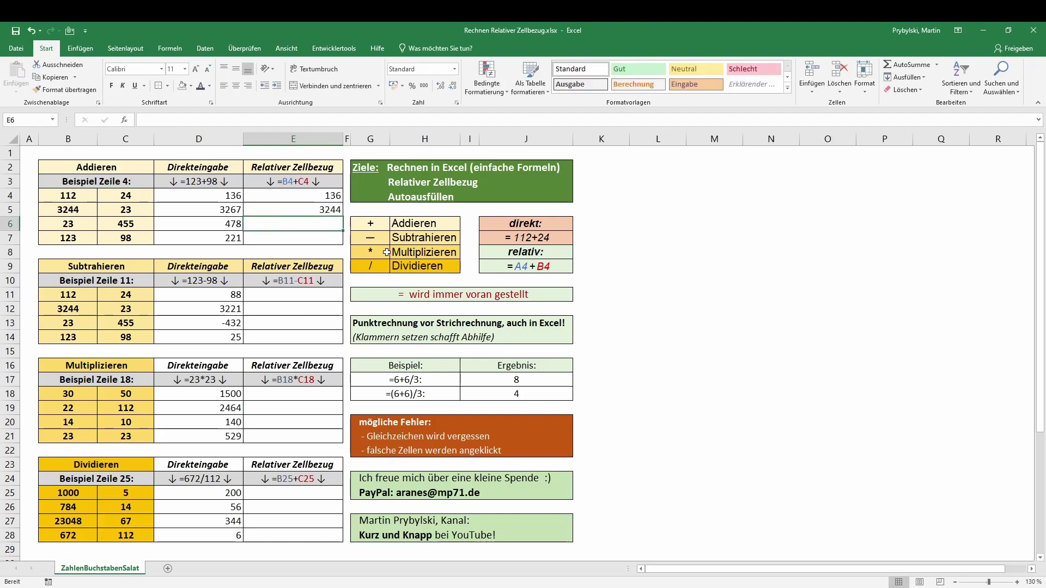
key(Up)
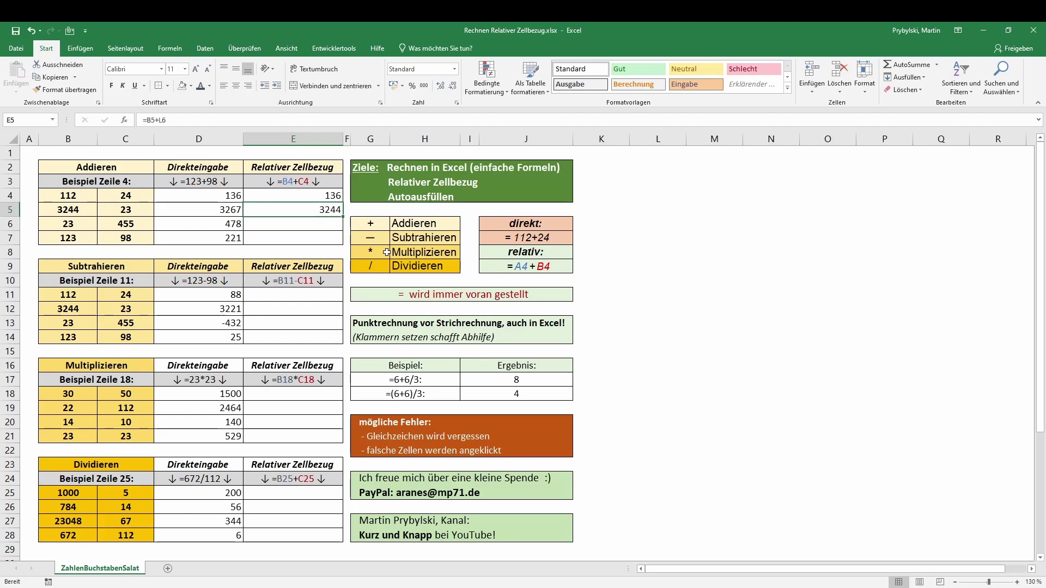
key(Delete)
Make E5 sum B5 and C5 with =B5+C5, giving 3267
text(=)
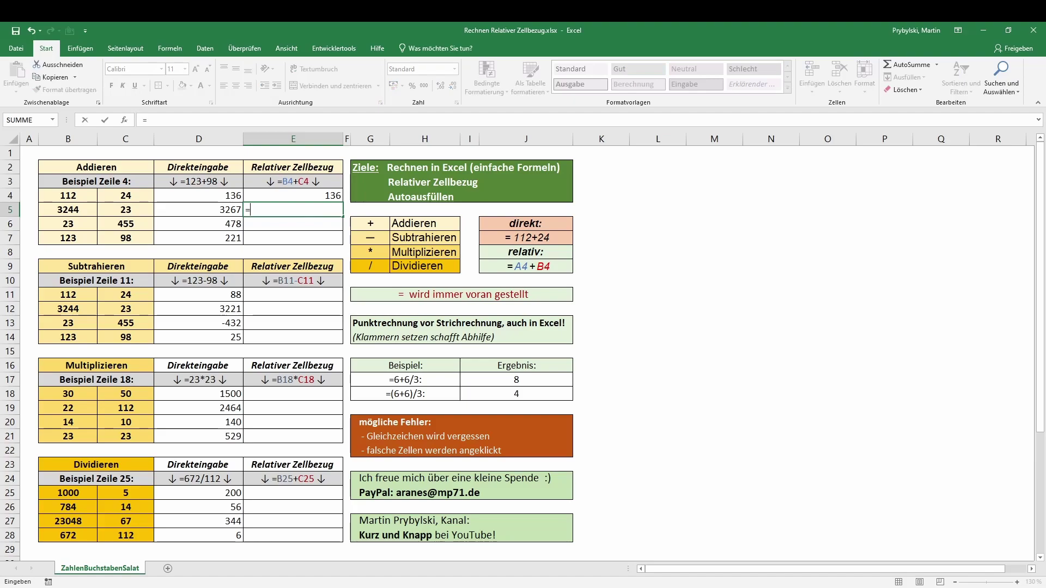
click(70, 209)
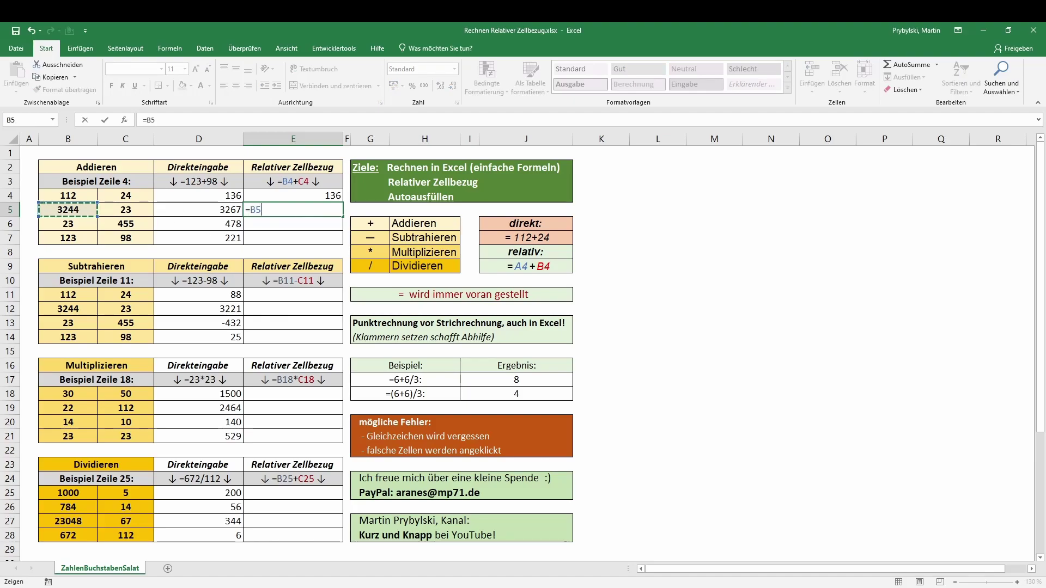
text(+)
click(135, 209)
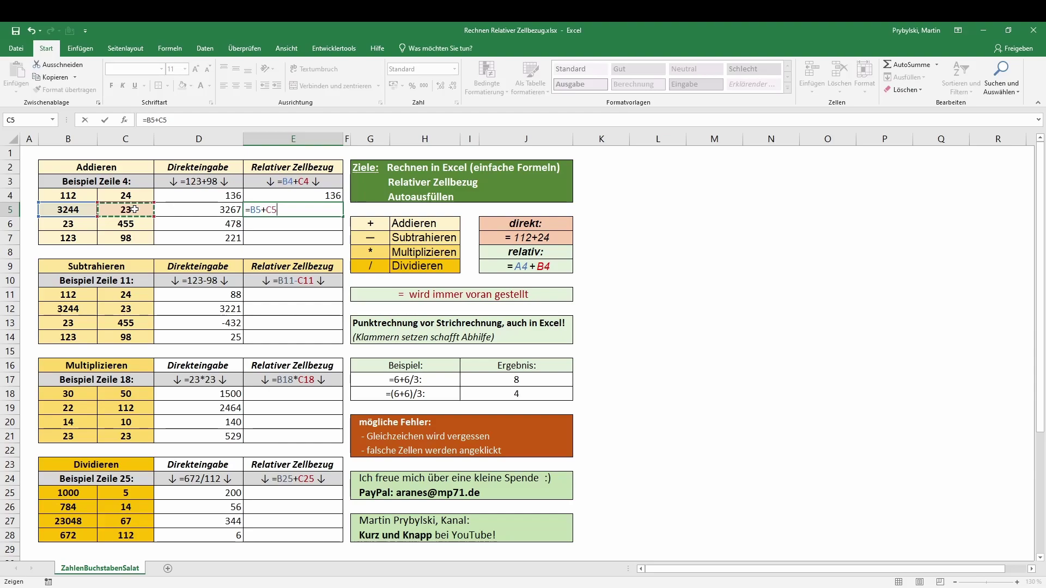
key(Return)
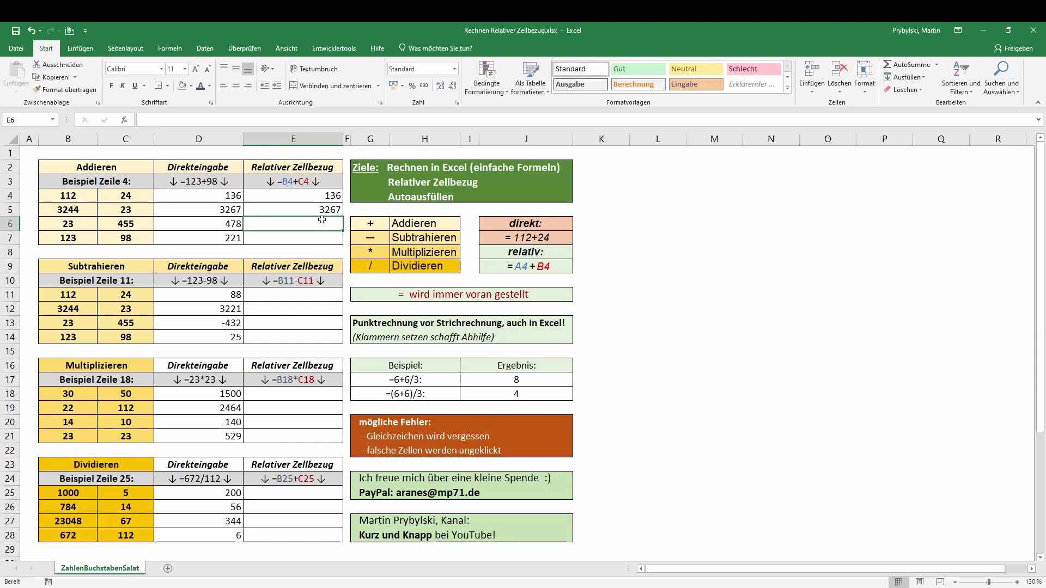
Enter =B11-C11 in E11, giving 88
click(306, 294)
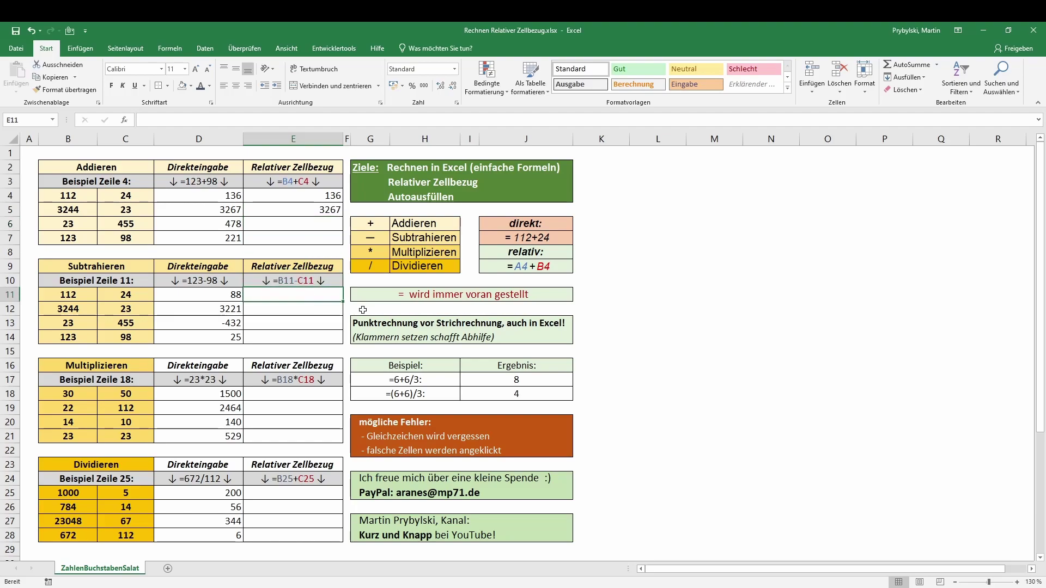
text(=)
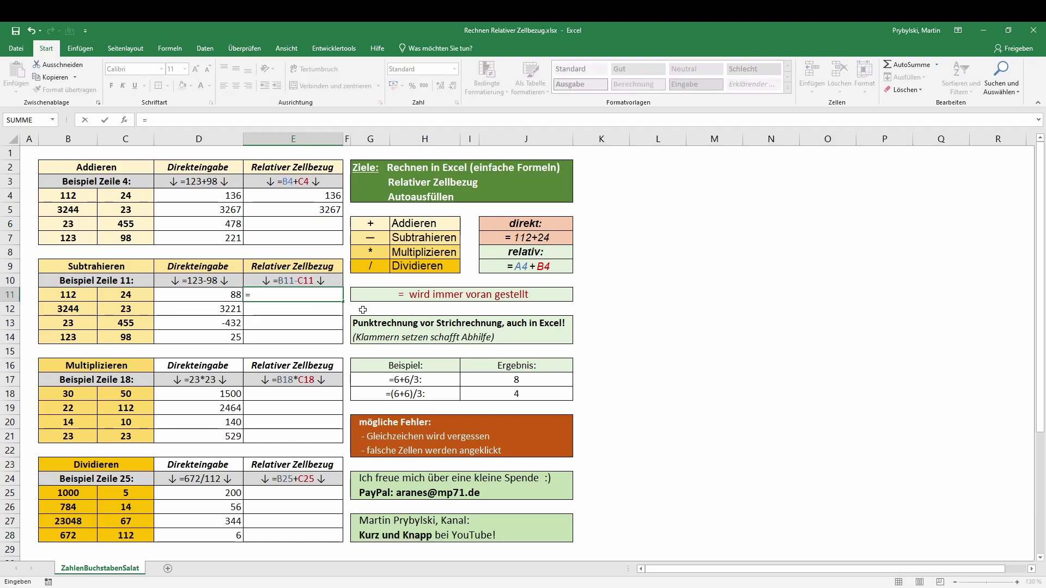
click(74, 294)
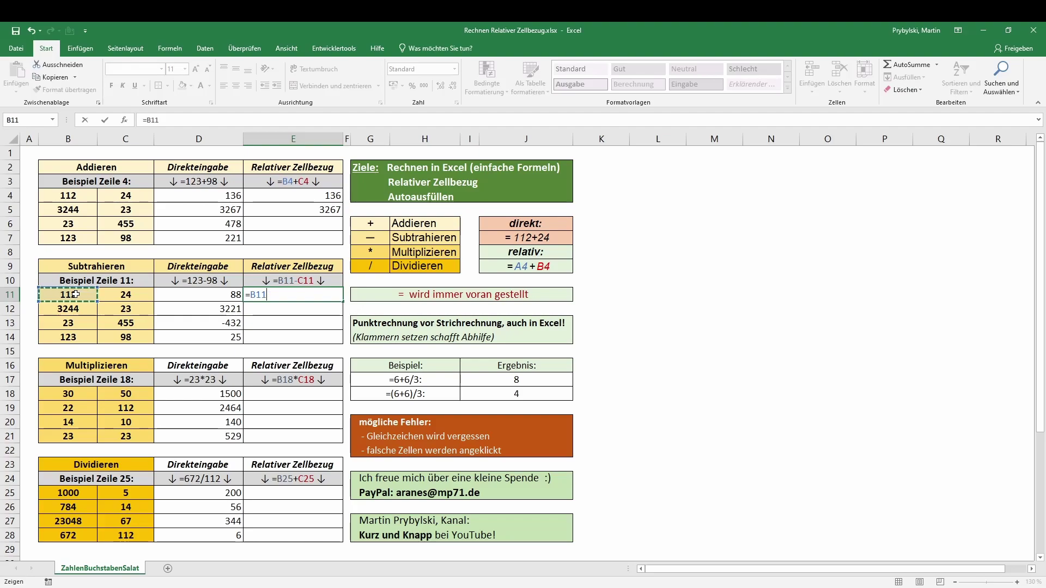
text(-)
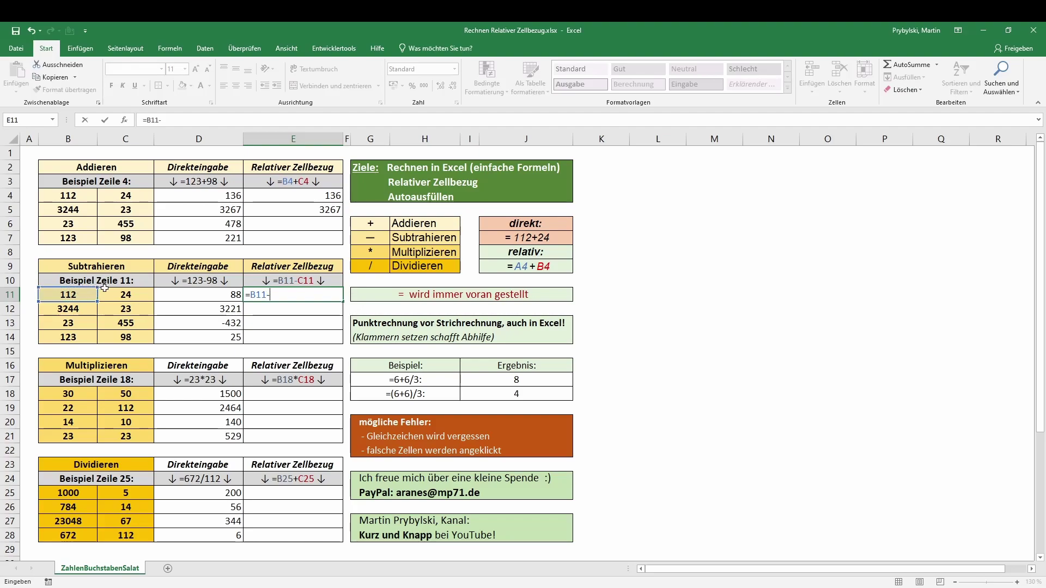
click(115, 297)
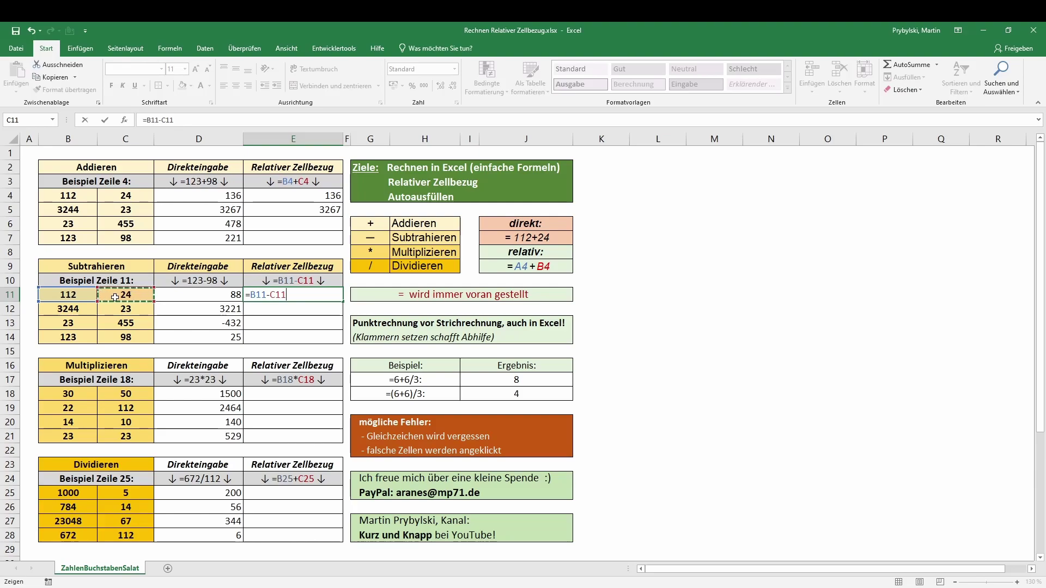
key(Return)
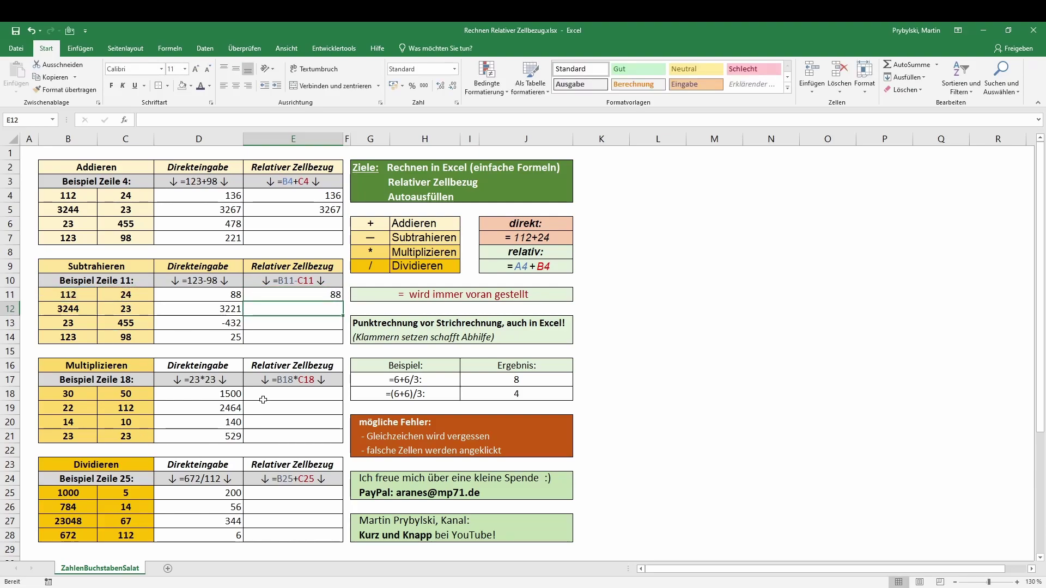
Build the formula =B18*C18 in E18 by referencing both factor cells
click(264, 398)
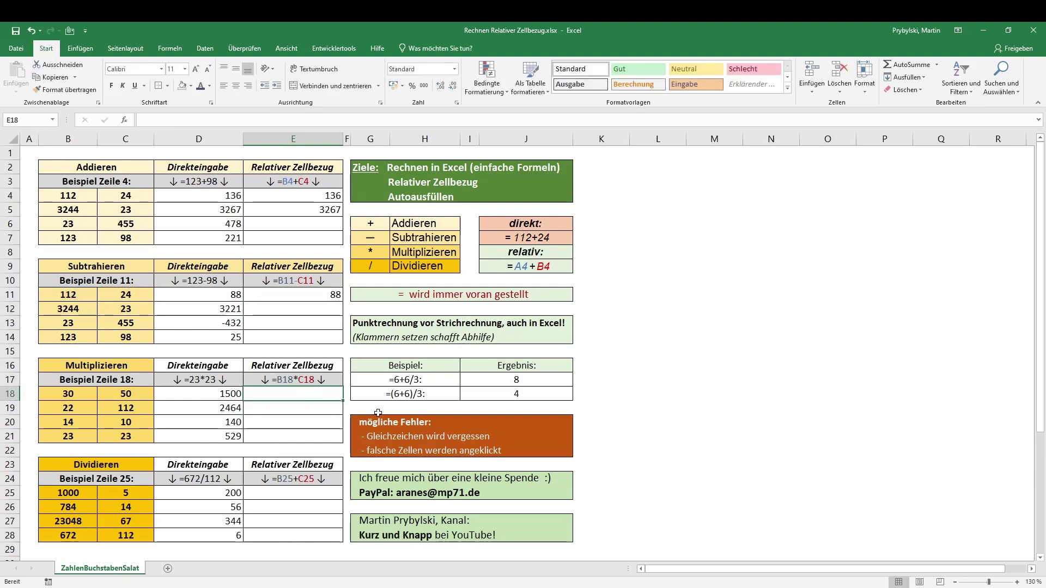
text(=)
click(86, 394)
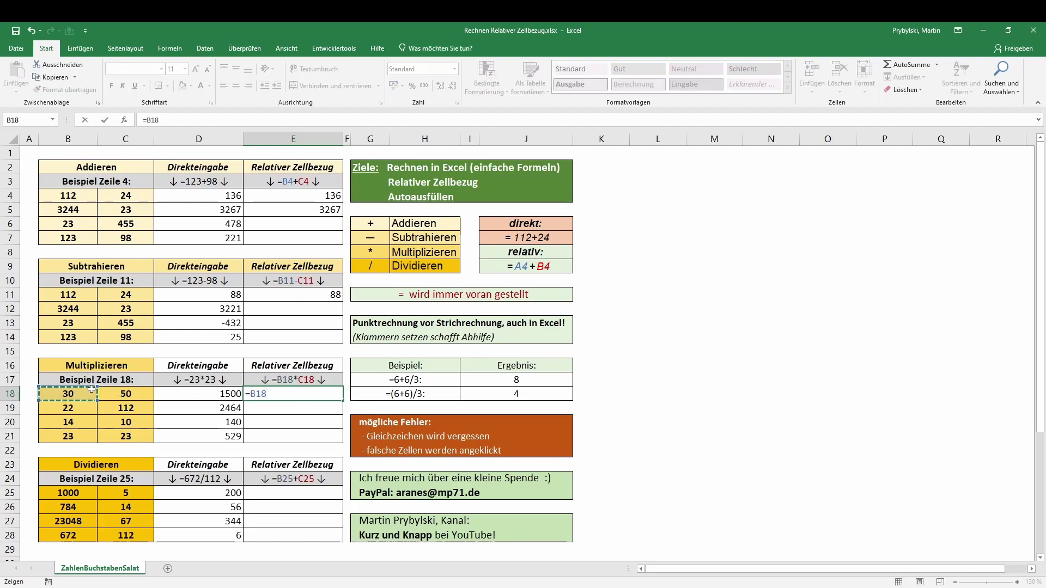
text(*)
click(131, 394)
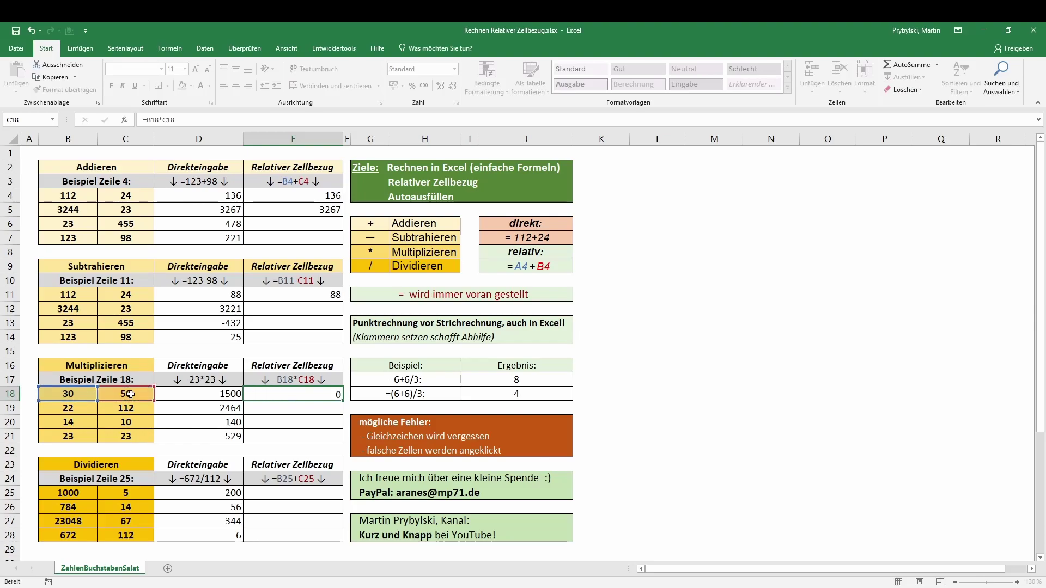
Commit E18's multiplication formula (1500) and enter =B25/C25 in E25, giving 200
key(Return)
click(282, 491)
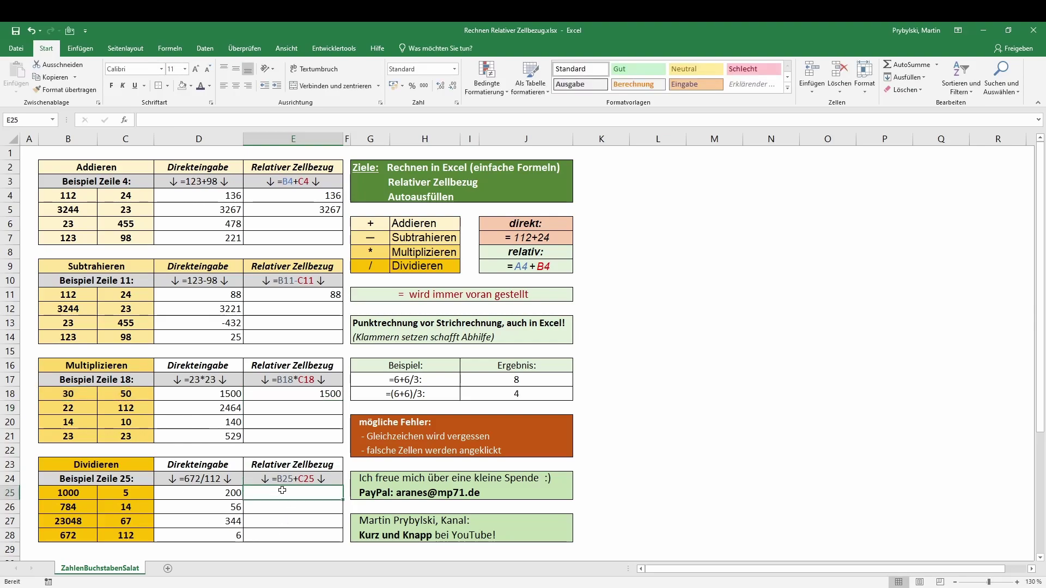
text(=)
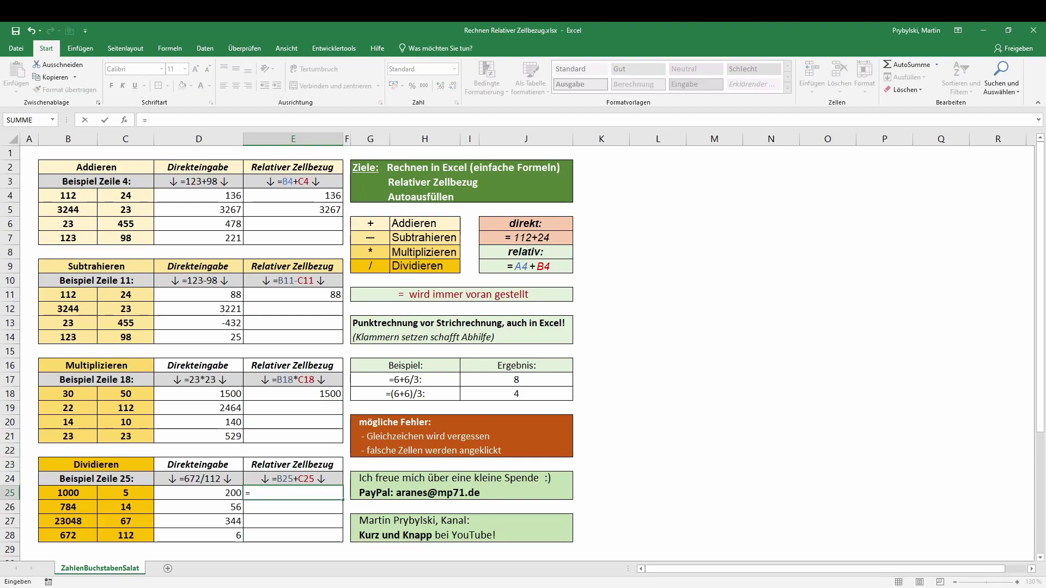
click(79, 494)
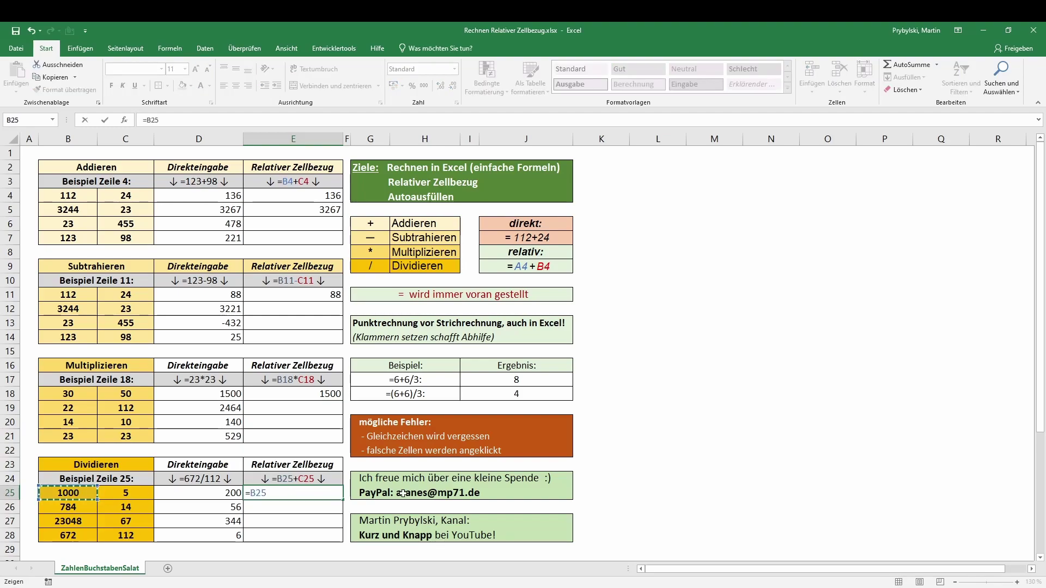
text(/)
click(133, 494)
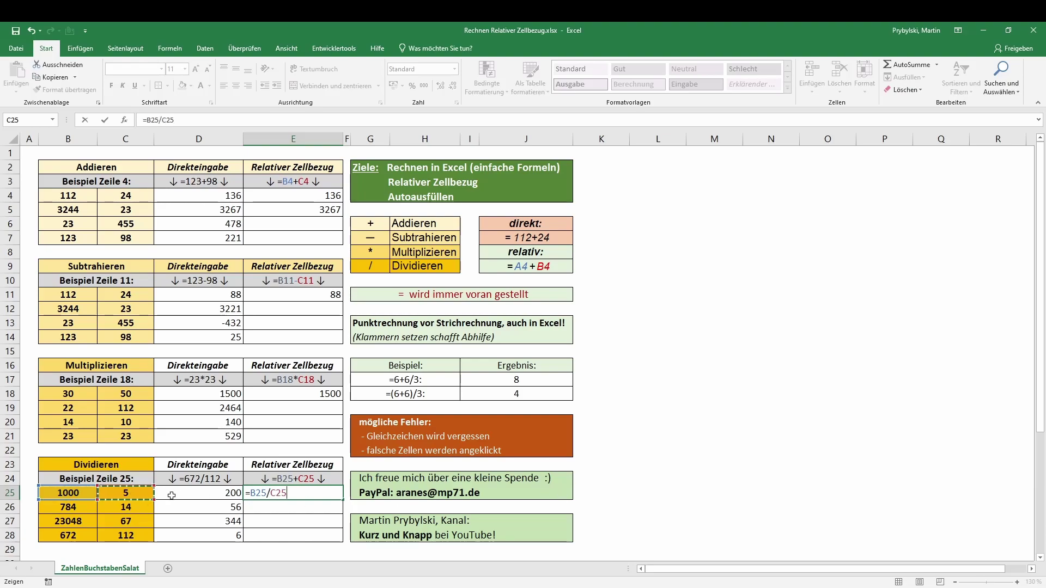
key(Return)
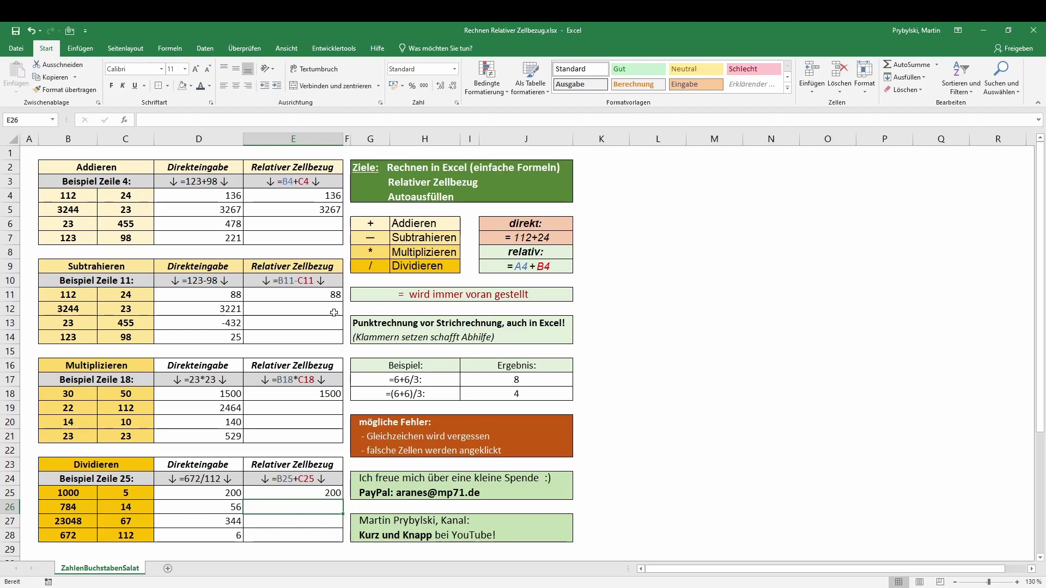
click(311, 214)
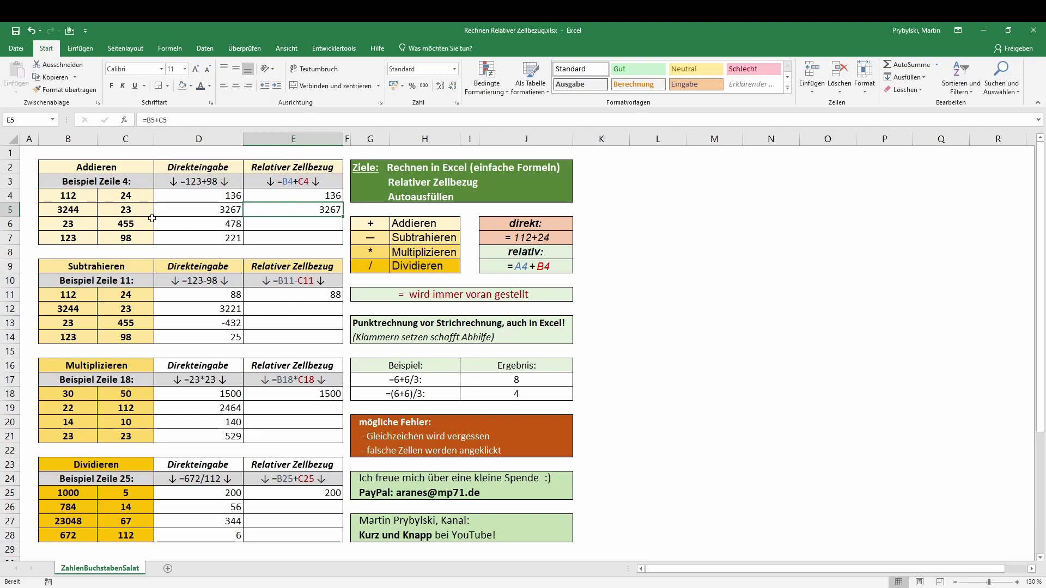
double_click(293, 212)
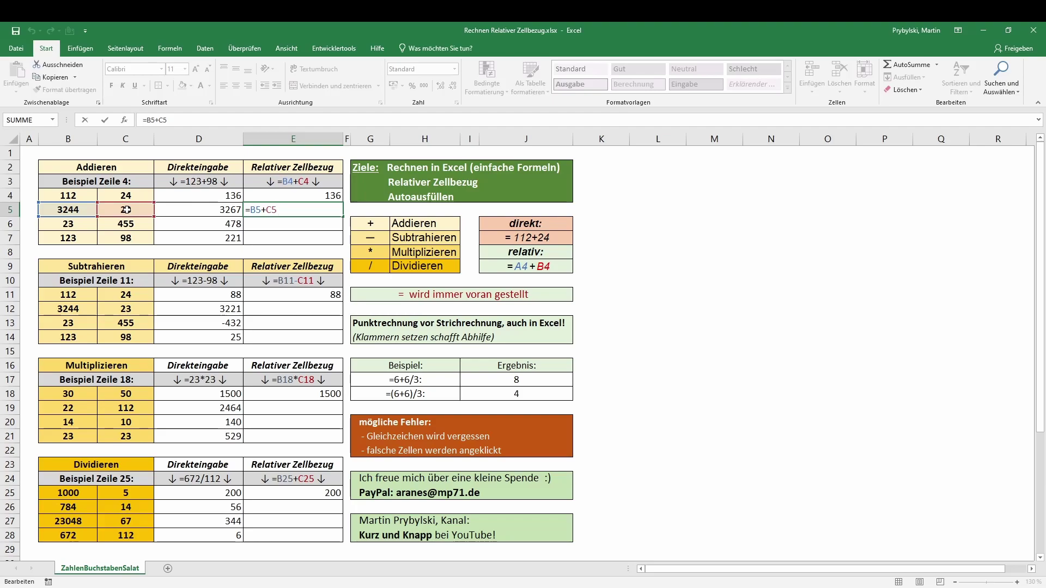
key(Return)
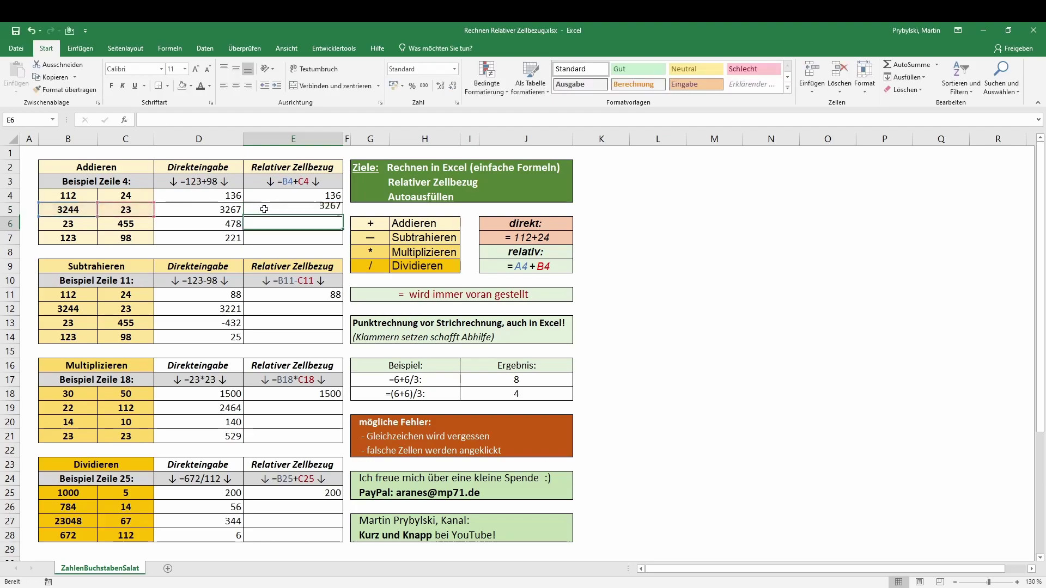
click(278, 210)
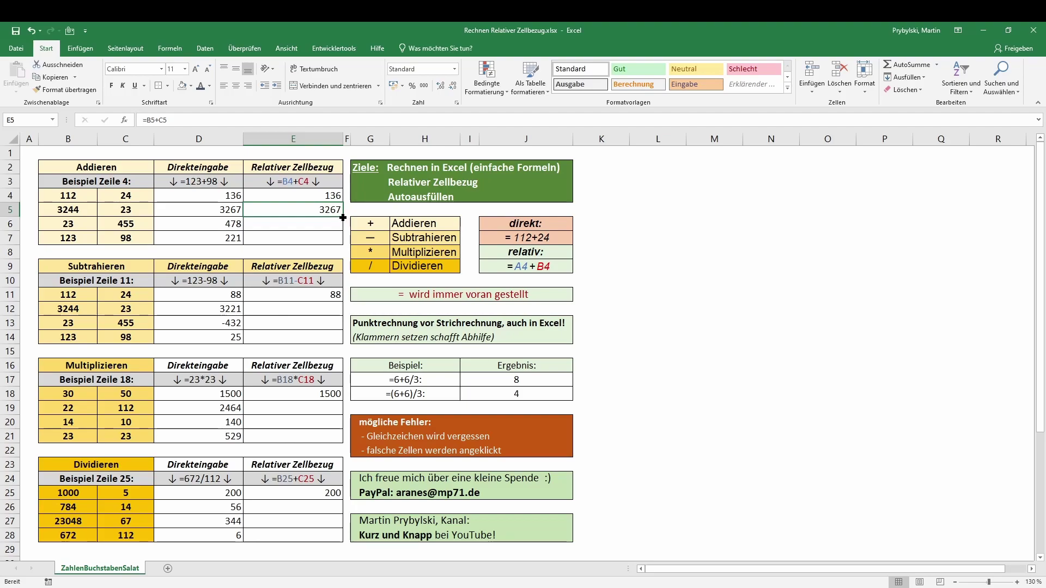
Fill the addition formula down to row 7 and verify E6 reads =B6+C6, showing 478
drag(342, 218, 343, 217)
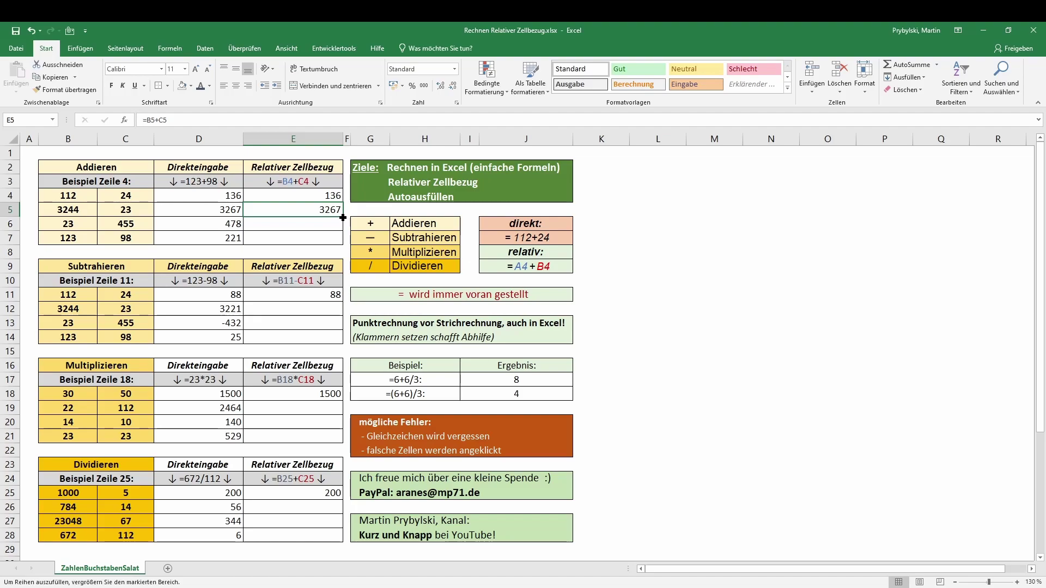
drag(342, 217, 343, 243)
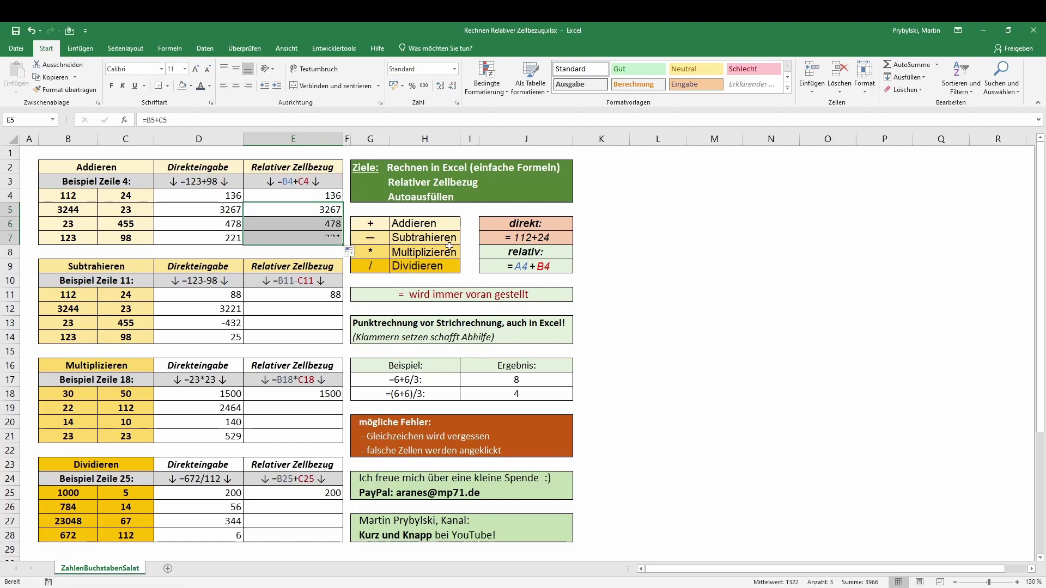
click(323, 222)
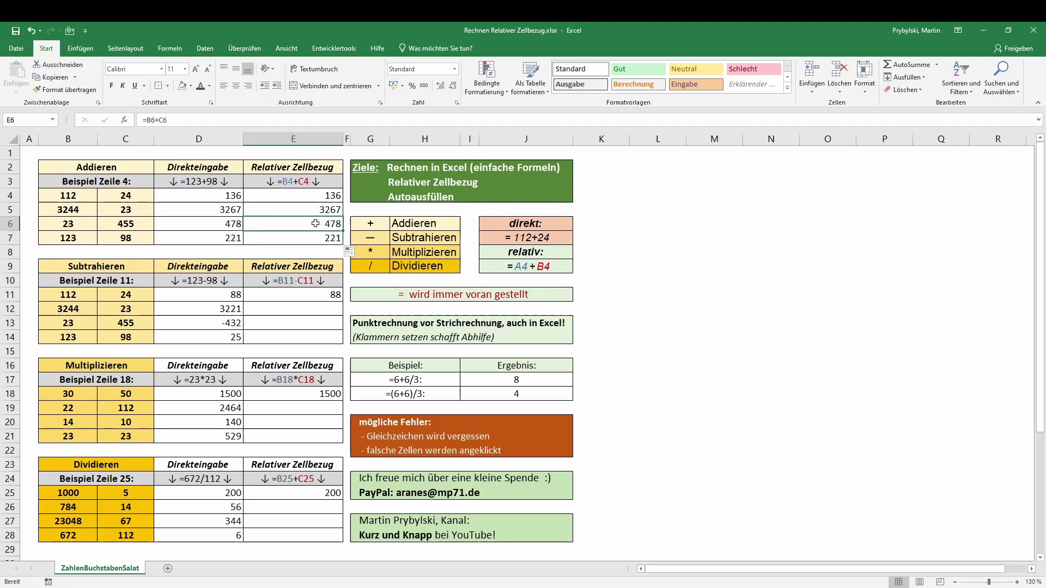
click(227, 225)
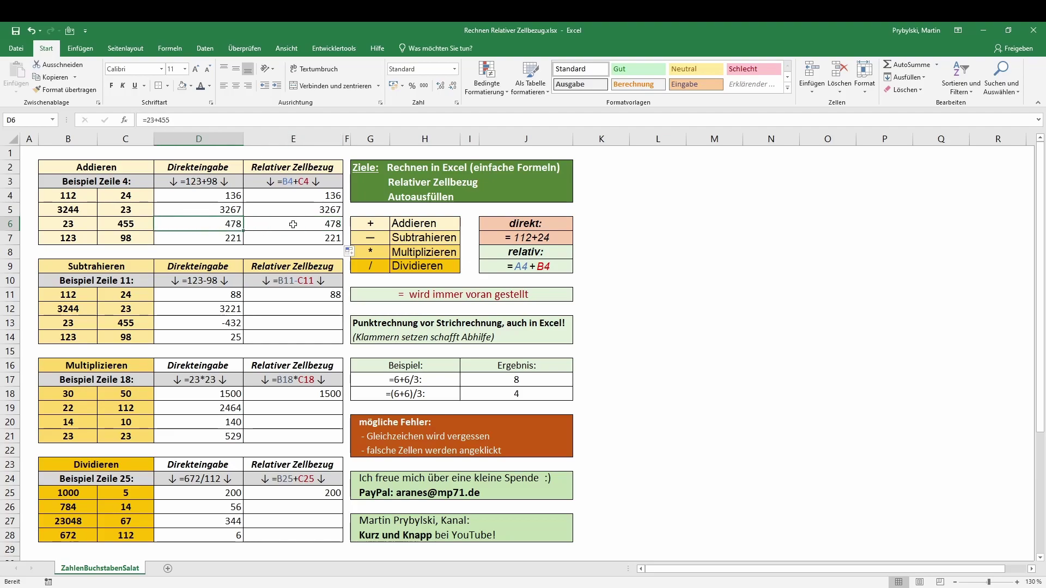
click(293, 225)
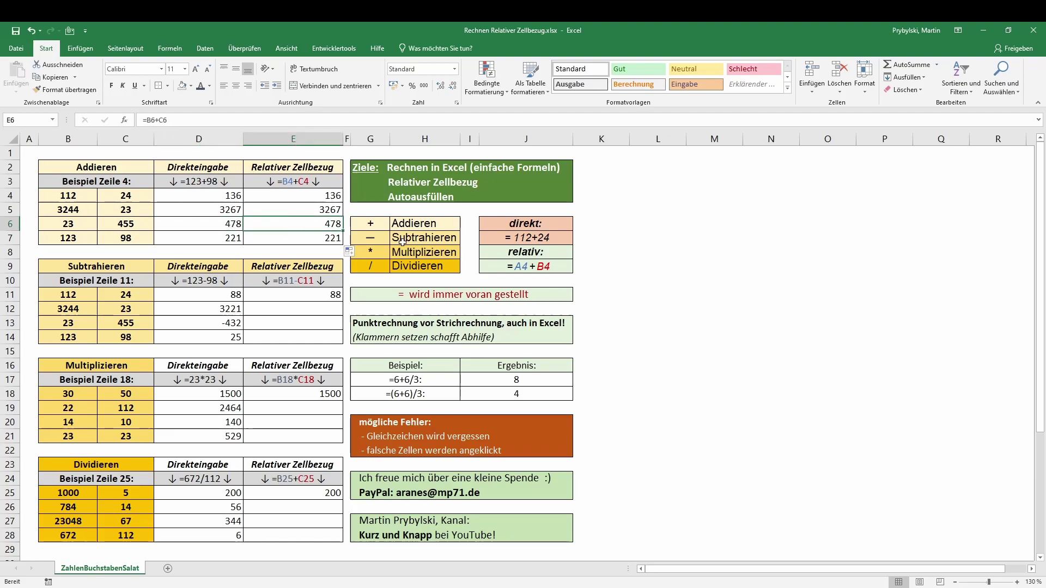
double_click(323, 223)
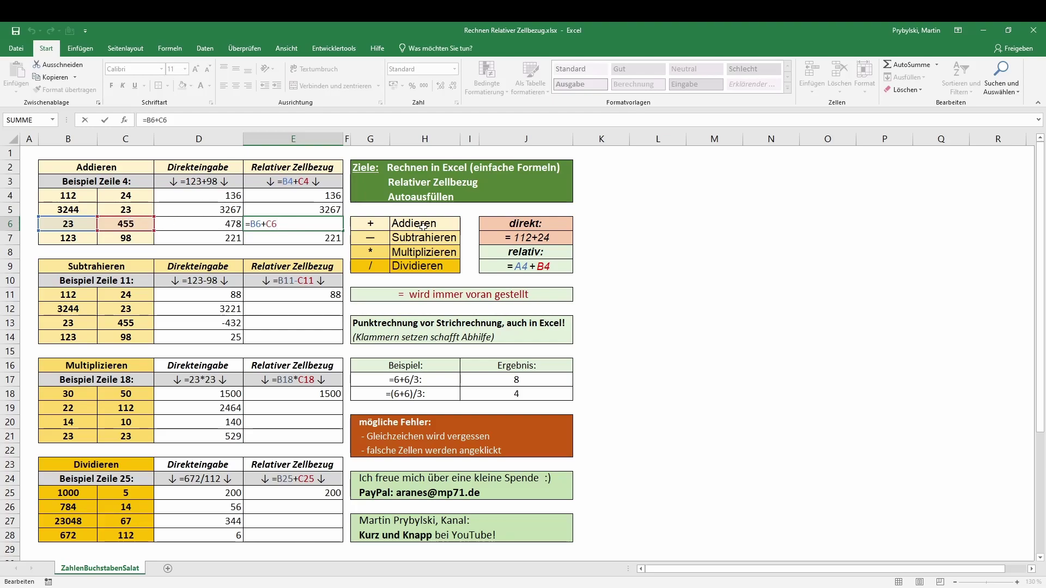
Confirm E7 holds =B7+C7, showing 221
key(Return)
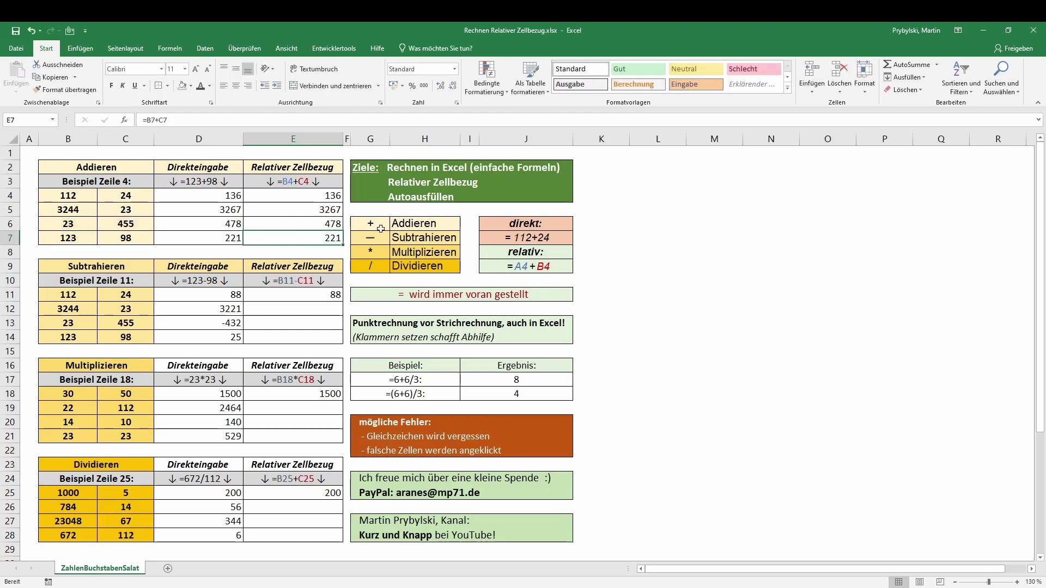
text(=B7+C7)
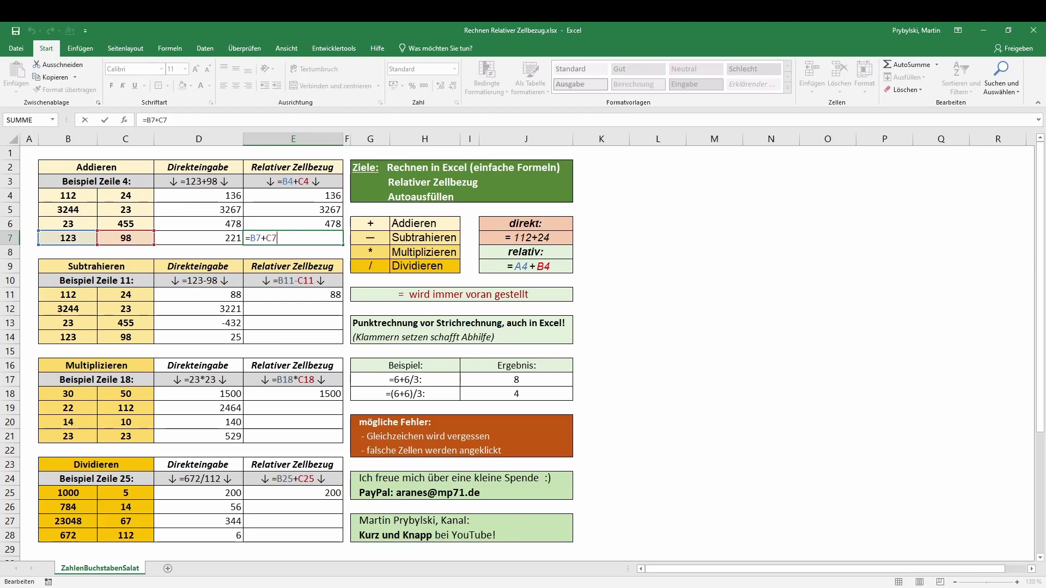
key(Return)
Check the references in E11's subtraction formula
click(310, 294)
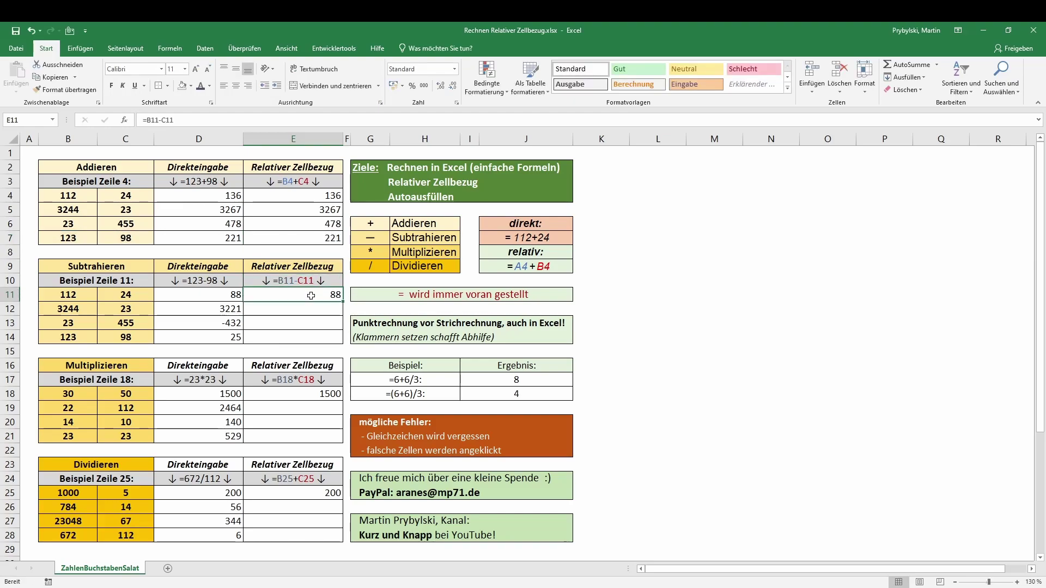
key(F2)
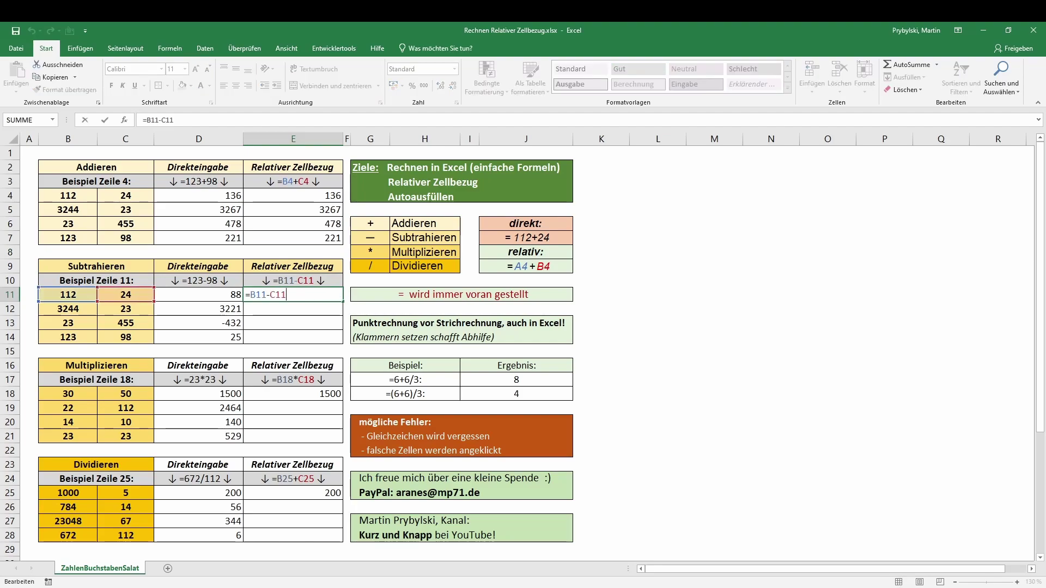
key(Return)
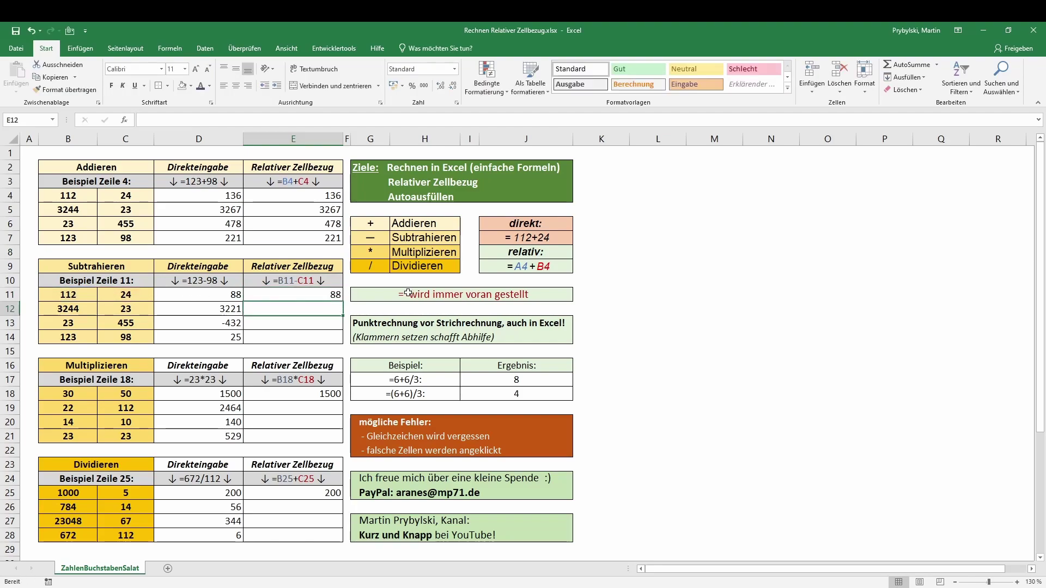
click(334, 294)
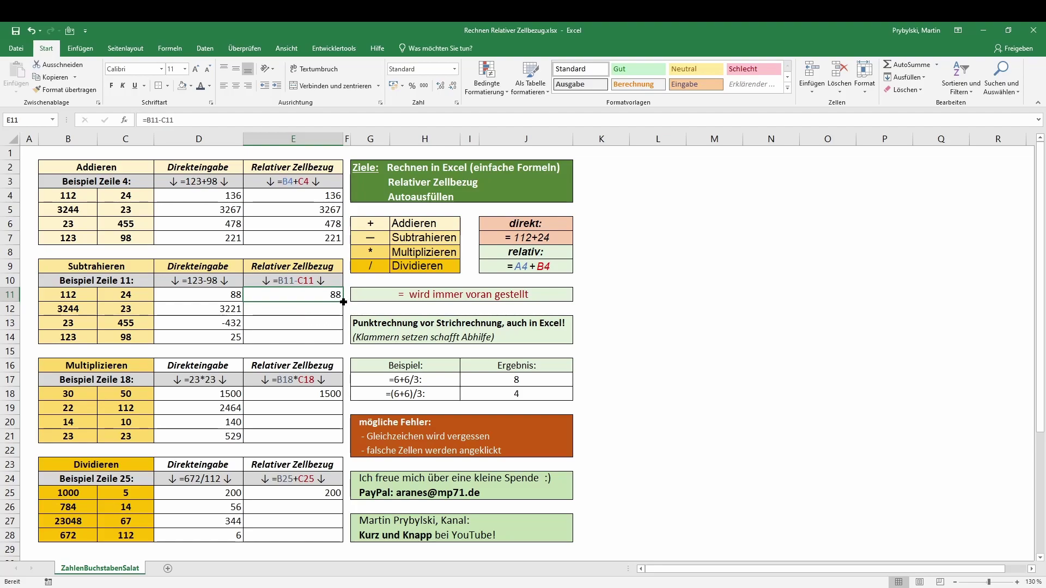
Fill E11's formula down to E14 (3221, -432, 25), verifying E14 reads =B14-C14
drag(343, 301, 344, 344)
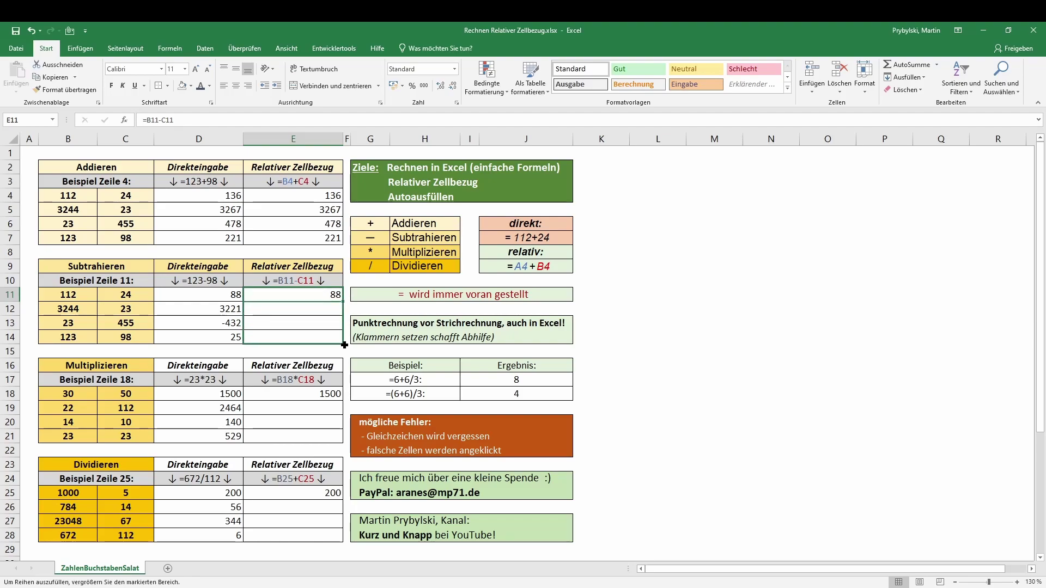
double_click(318, 337)
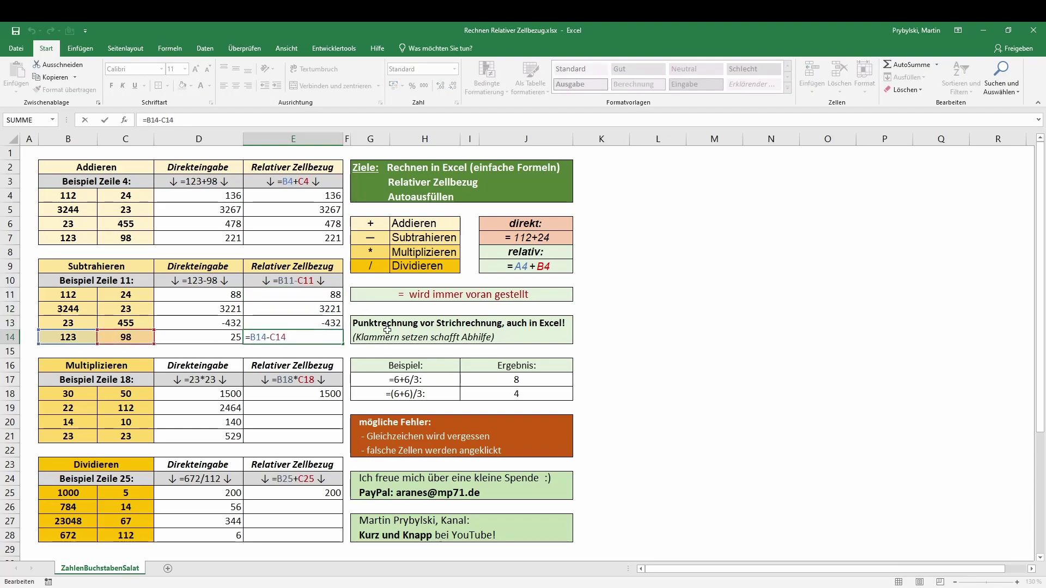
key(Return)
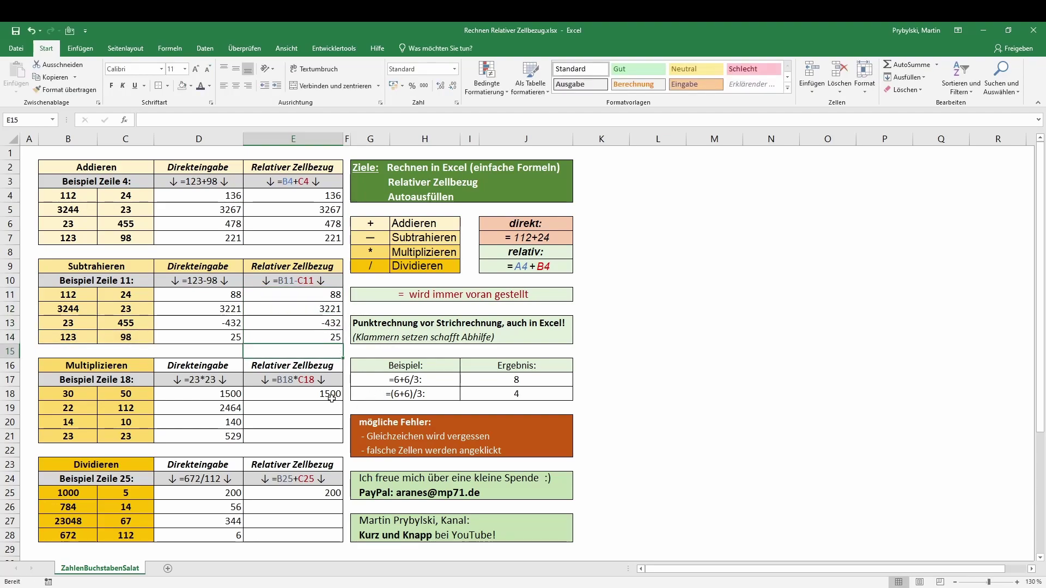
click(334, 398)
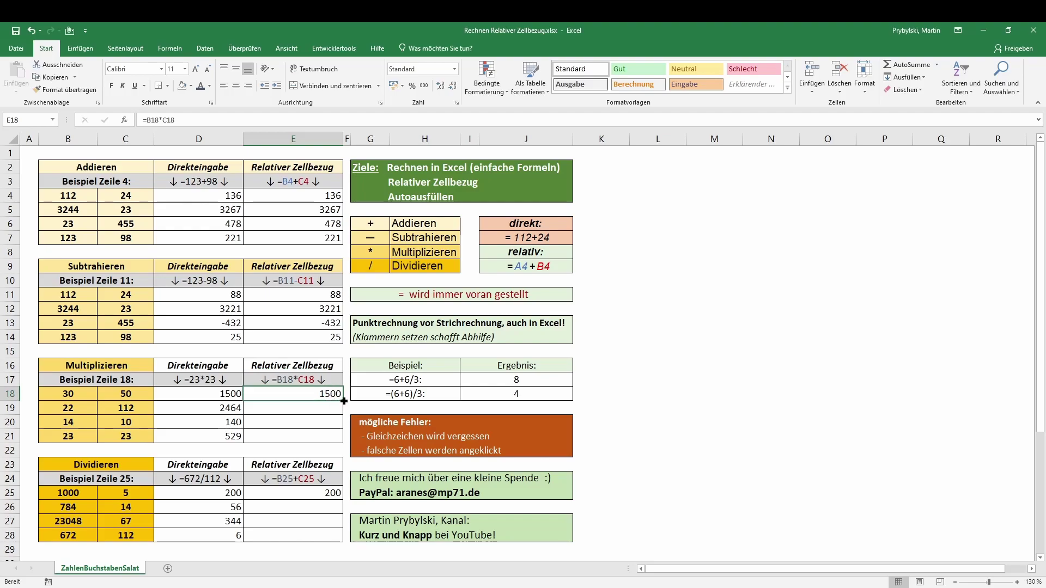
Fill E18 down to E21 (2464, 140, 529) and =B25/C25 down to E28 (56, 344, 6)
drag(344, 401, 343, 442)
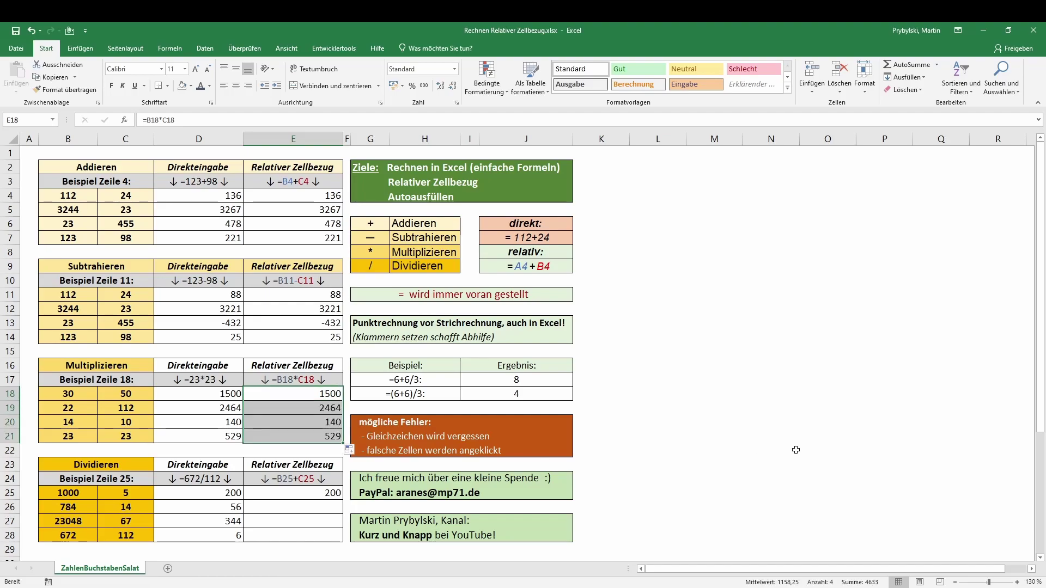
click(289, 496)
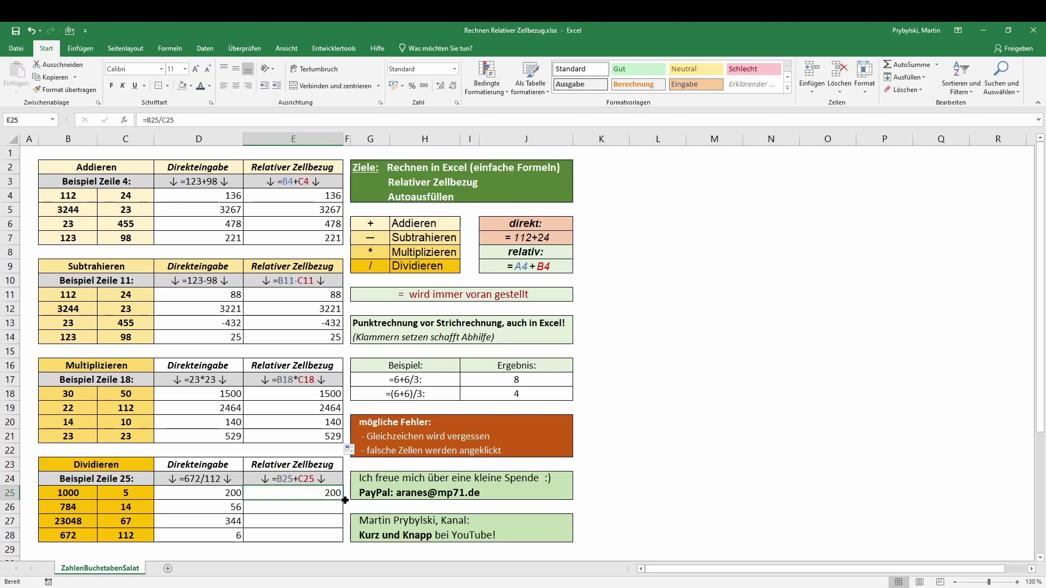
double_click(280, 492)
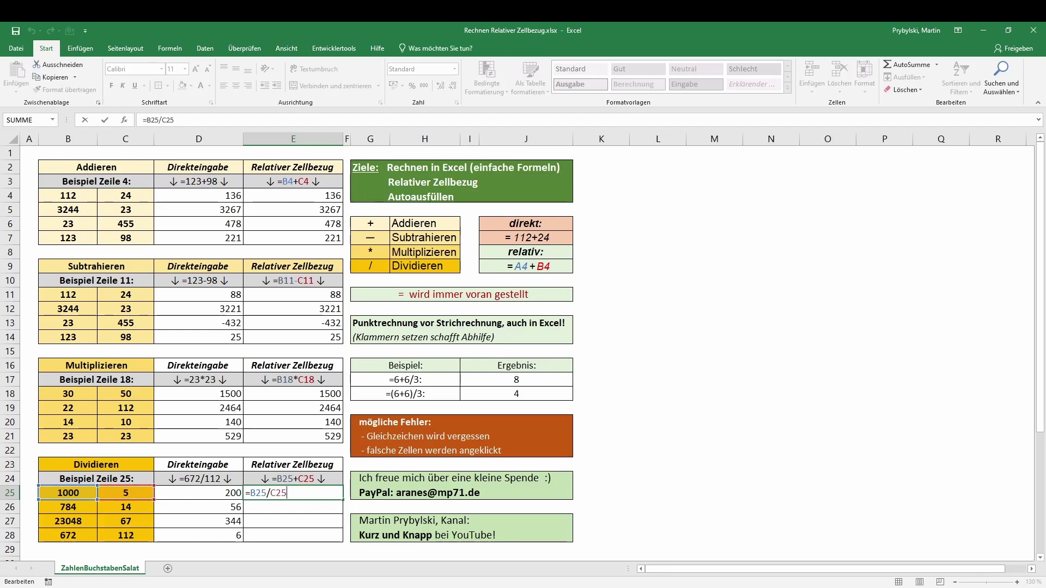
key(Return)
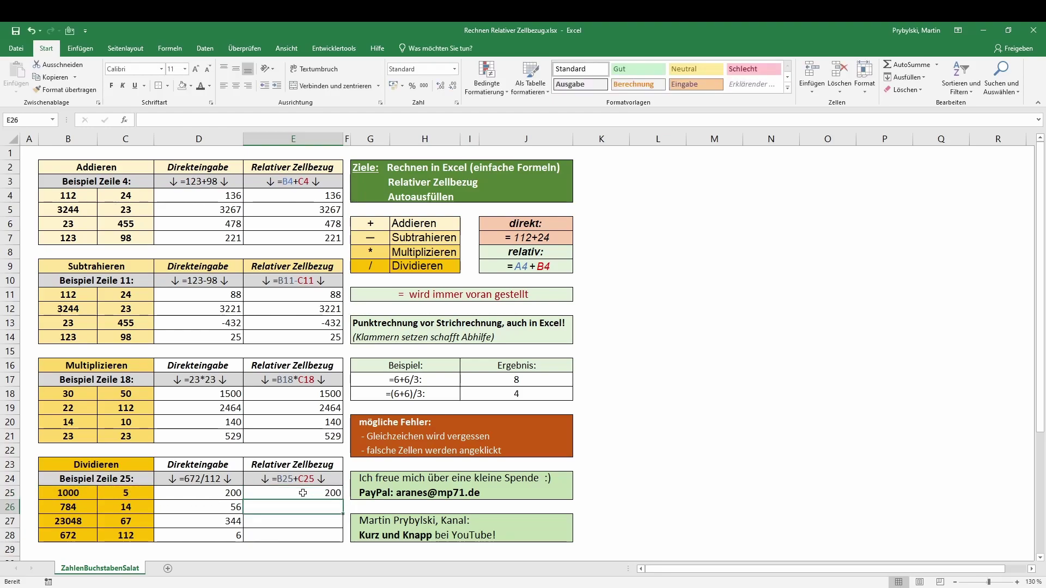
click(303, 492)
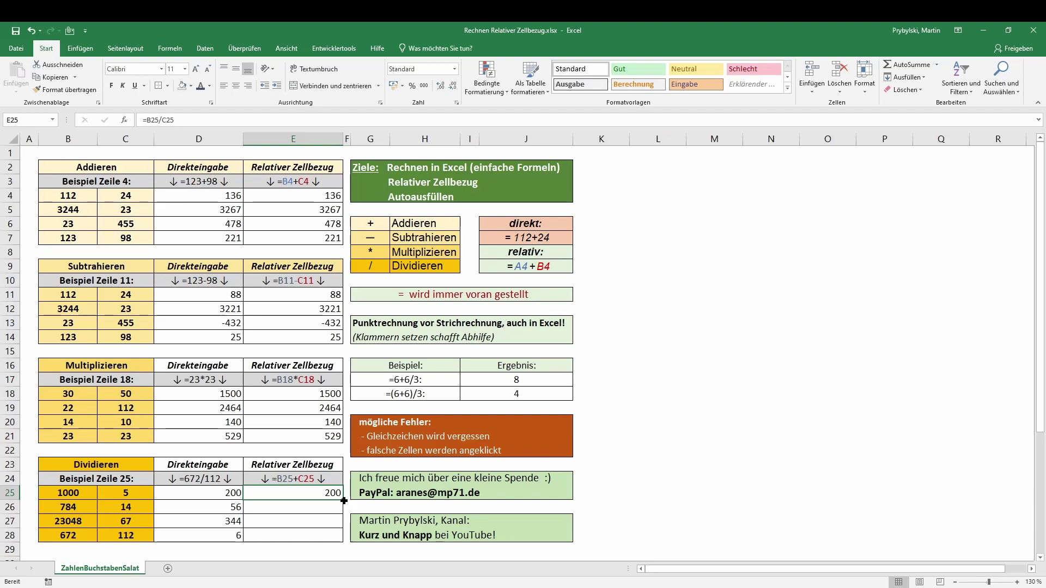
drag(344, 501, 342, 538)
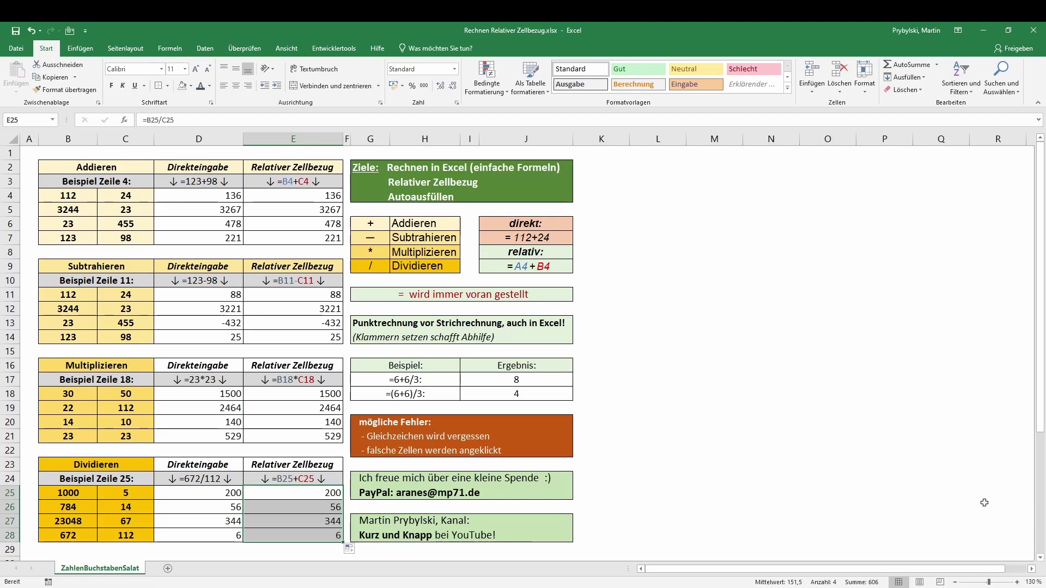
click(737, 425)
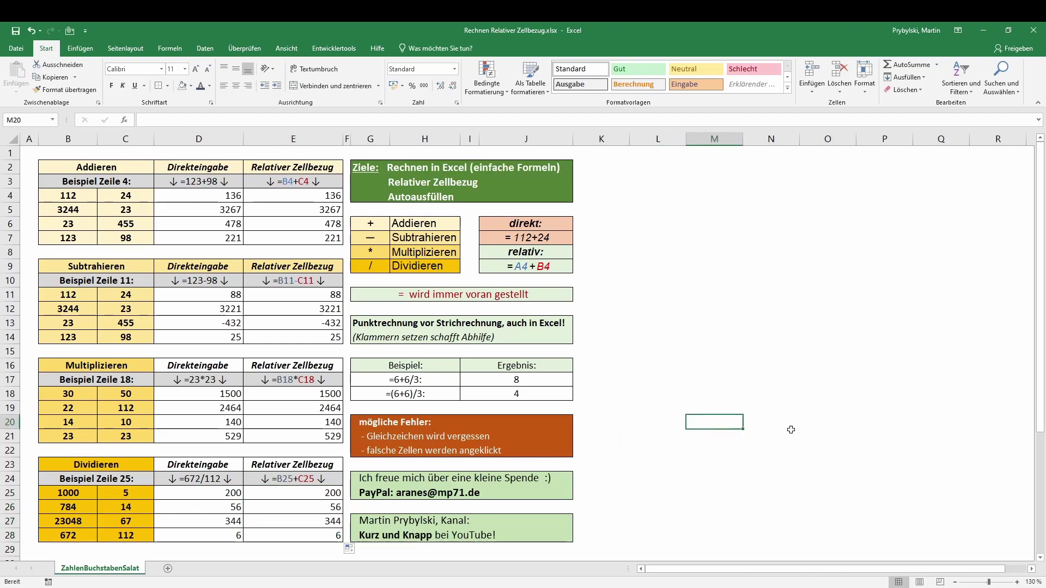